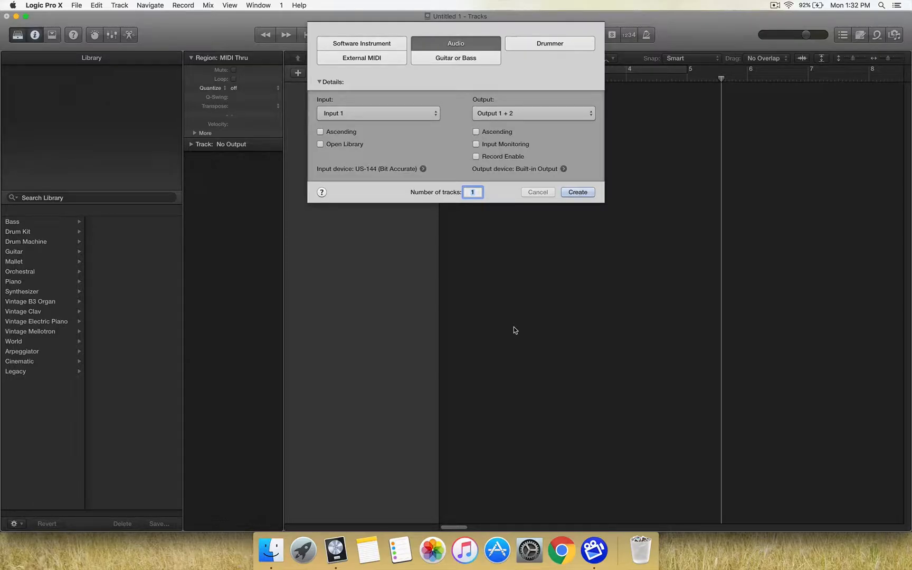
Create one software instrument track and return the playhead to bar 1.
click(378, 46)
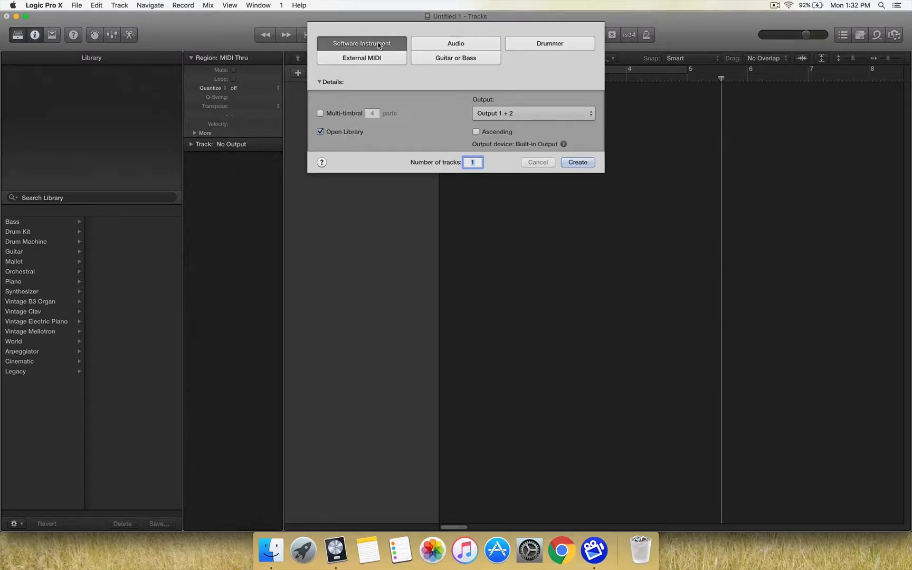
click(577, 162)
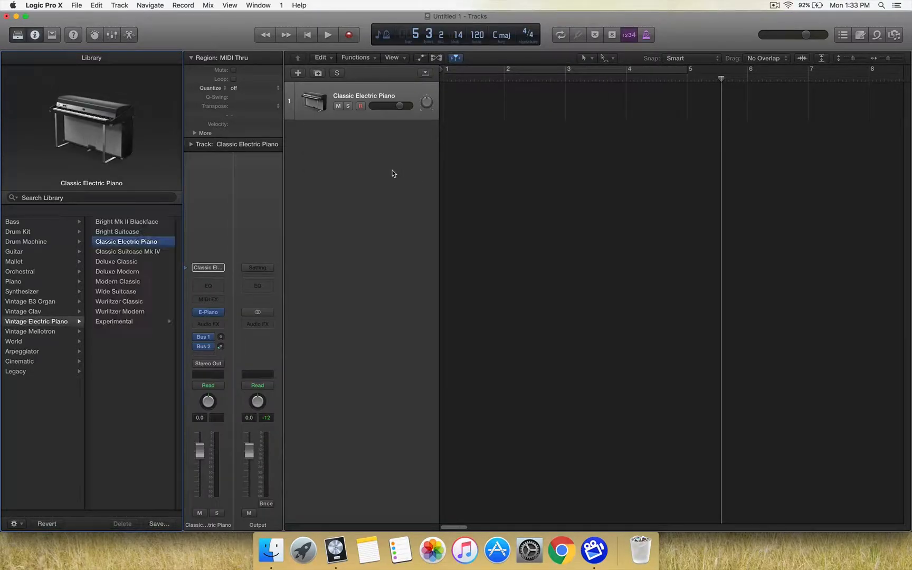
click(446, 81)
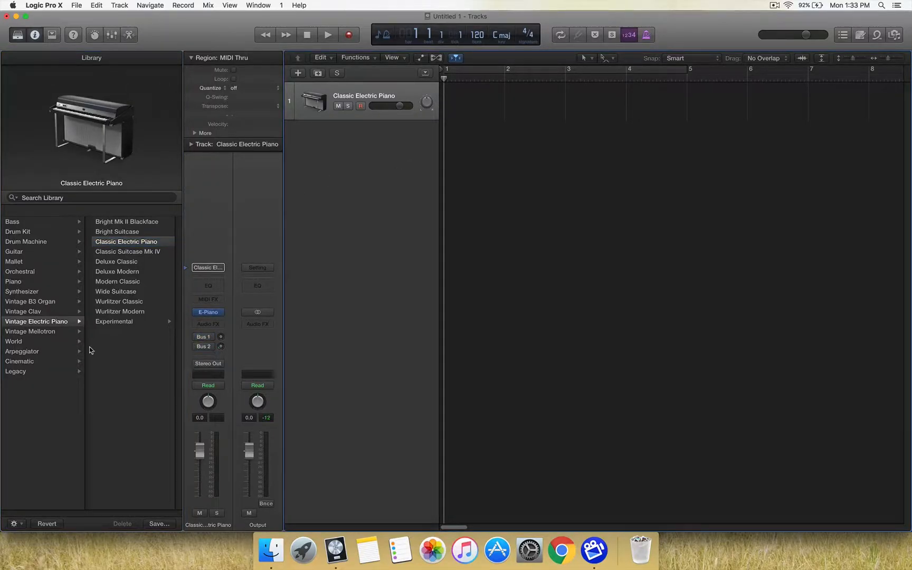
Load the South African Singers patch from the World Voice sounds onto the track.
click(19, 340)
click(136, 251)
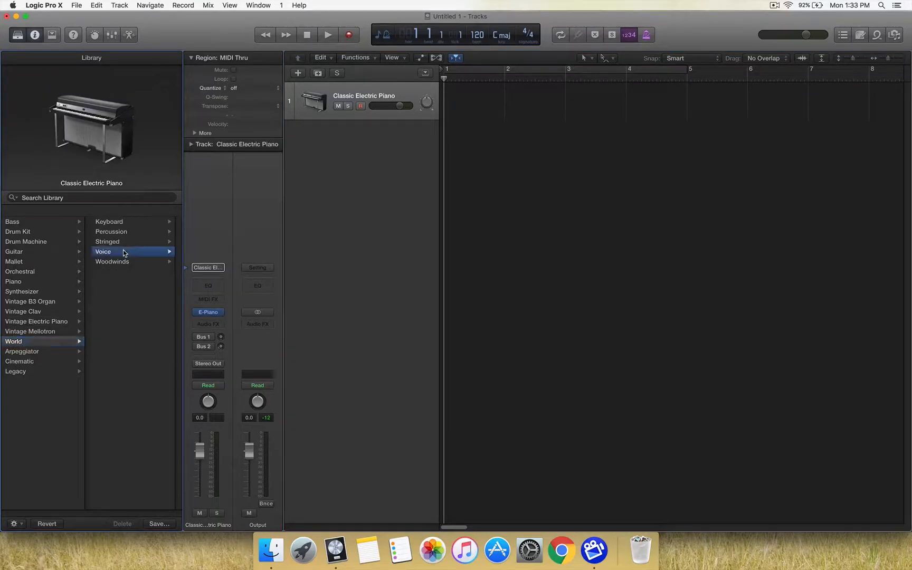
click(137, 222)
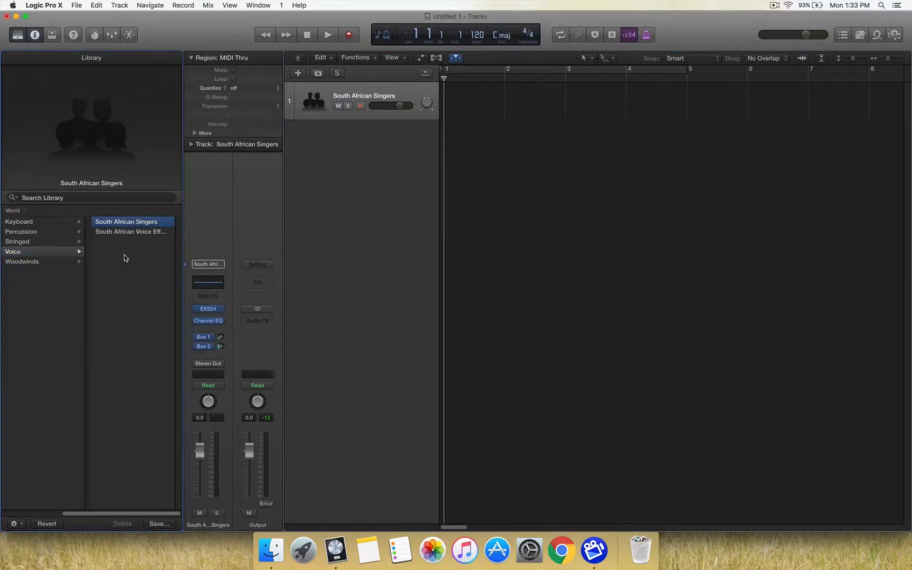
Lower the South African Singers track's volume to about -7.2 dB.
drag(399, 106, 390, 106)
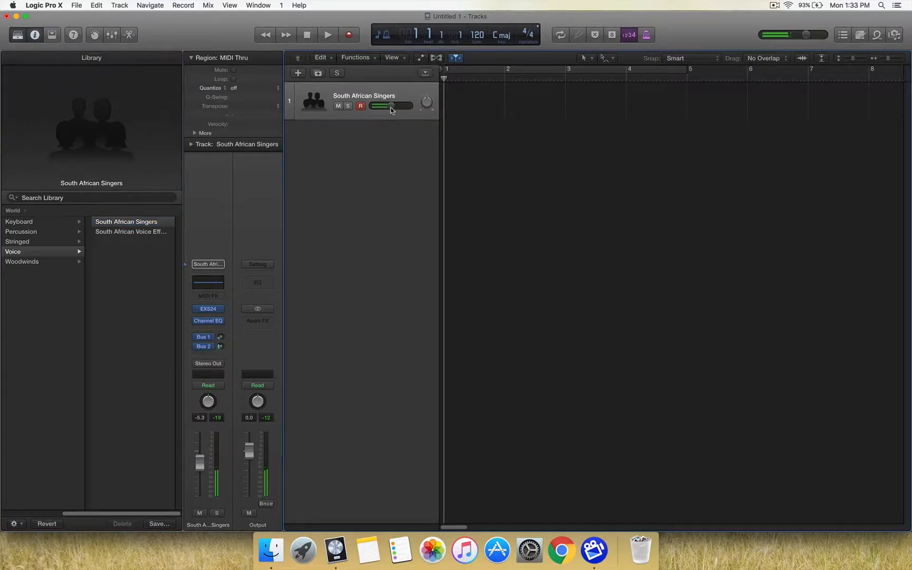
click(13, 211)
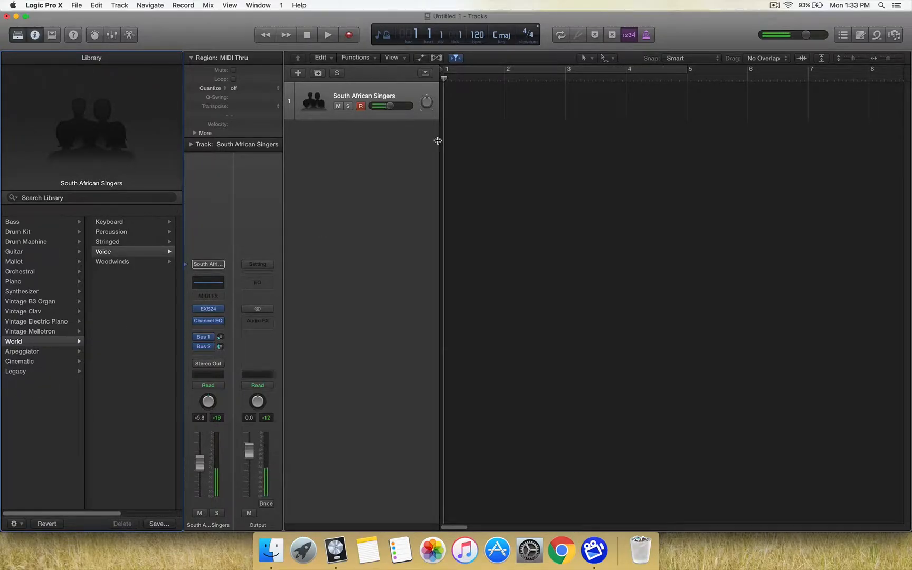
drag(391, 109, 389, 109)
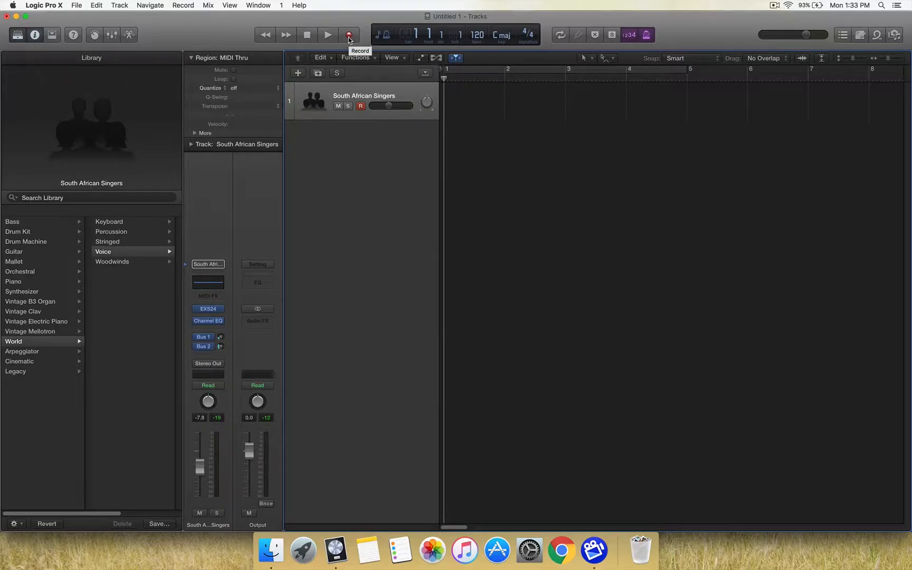
drag(389, 105, 390, 106)
Record a sustained chord on the singers track from bar 1 and trim the region to end at bar 5.
click(349, 34)
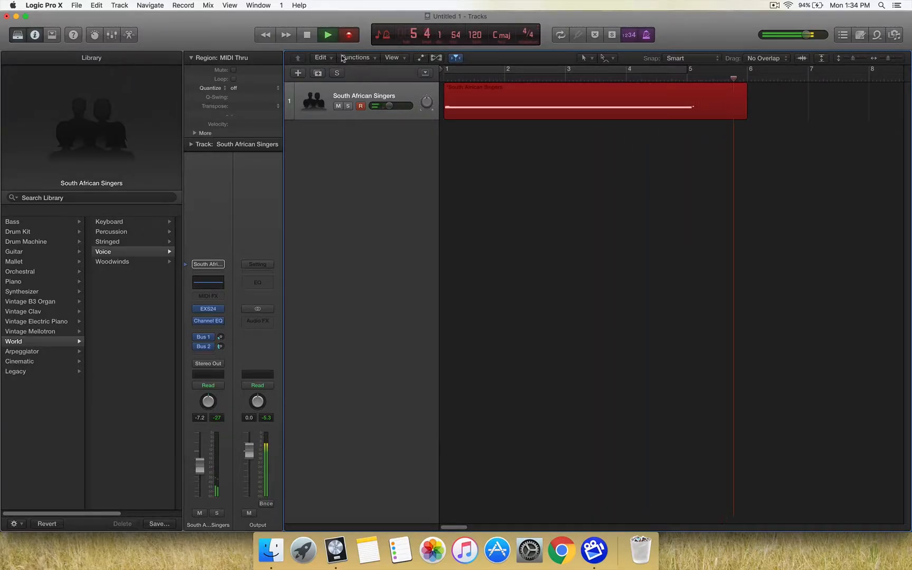
key(space)
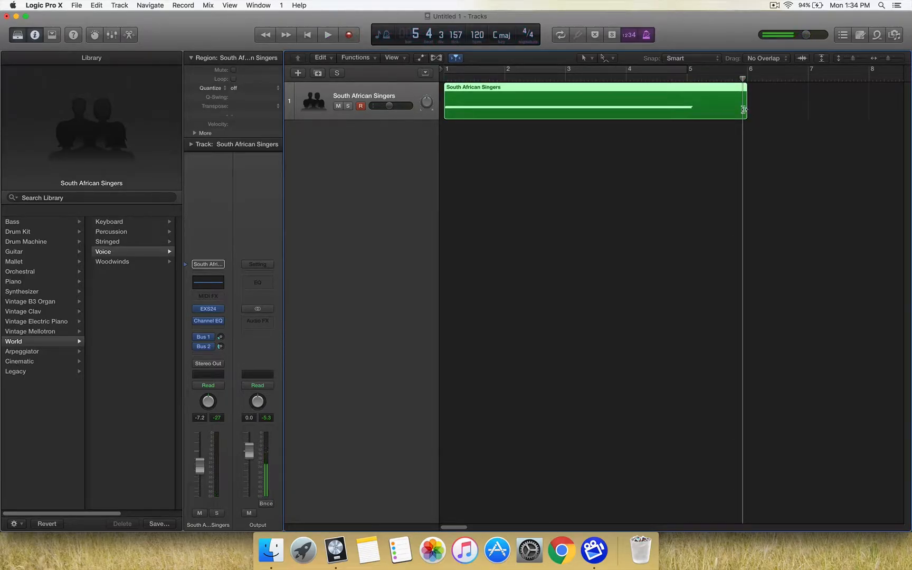
drag(745, 112, 687, 112)
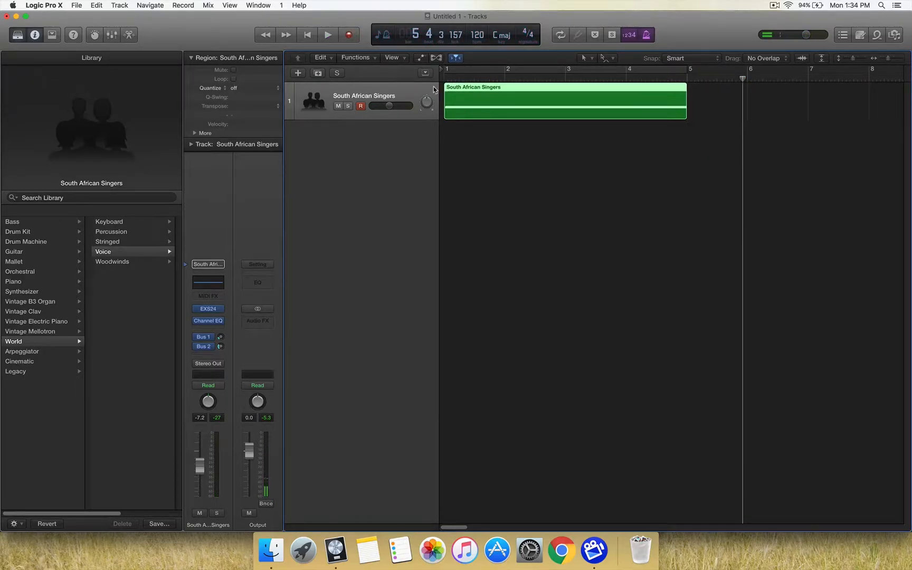
Play the recorded chord from the start, then stop and return the playhead to bar 1.
click(306, 35)
key(space)
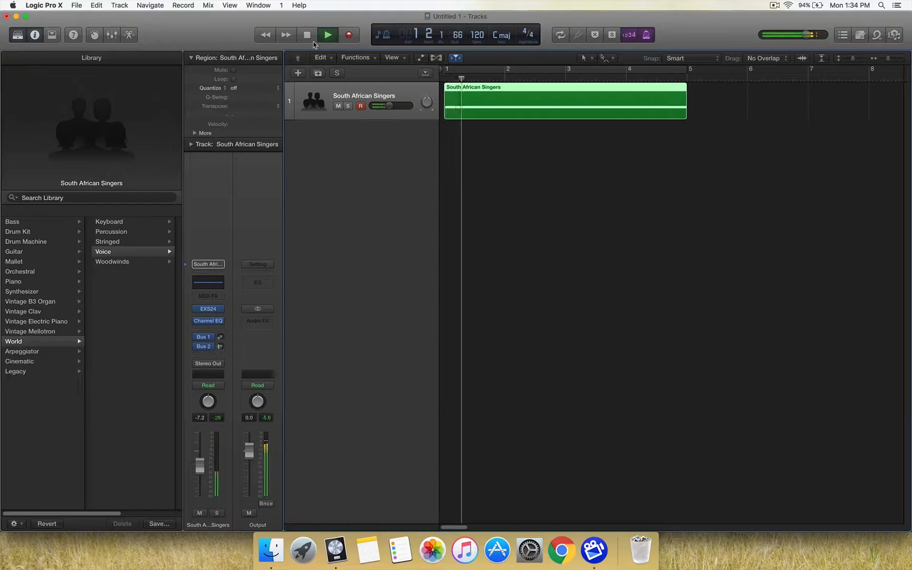
click(312, 39)
key(Return)
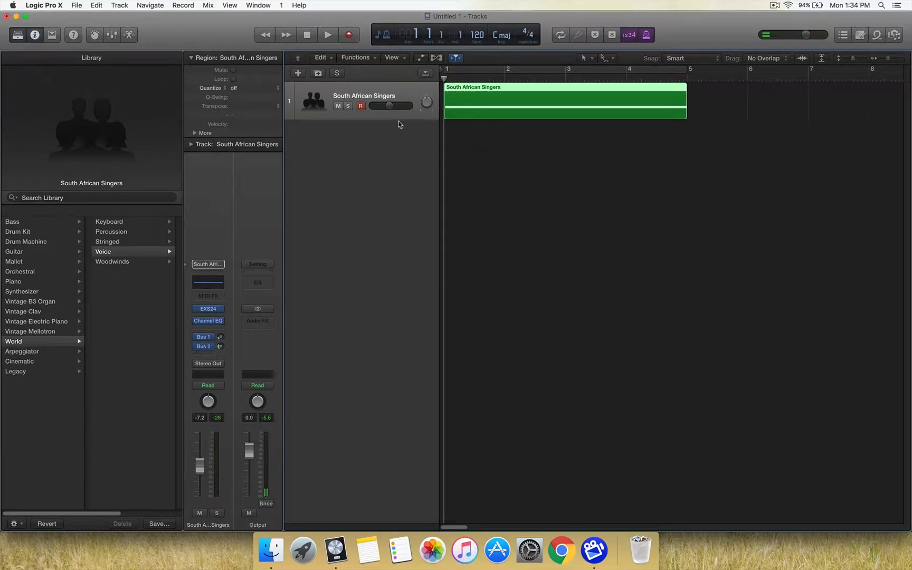
Hide the Inspector and Library and zoom in until the four-bar region fills the width of the tracks area.
click(36, 36)
click(17, 36)
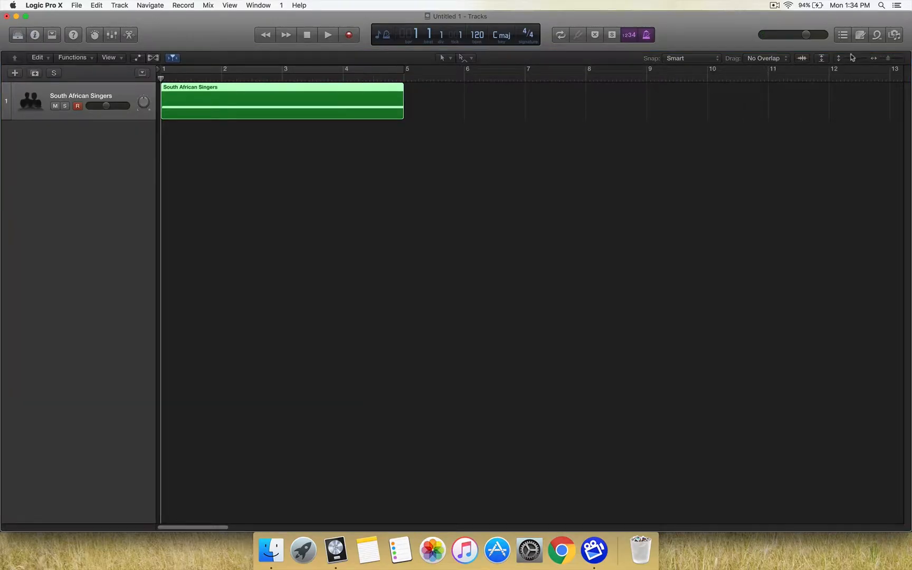
drag(854, 58, 892, 61)
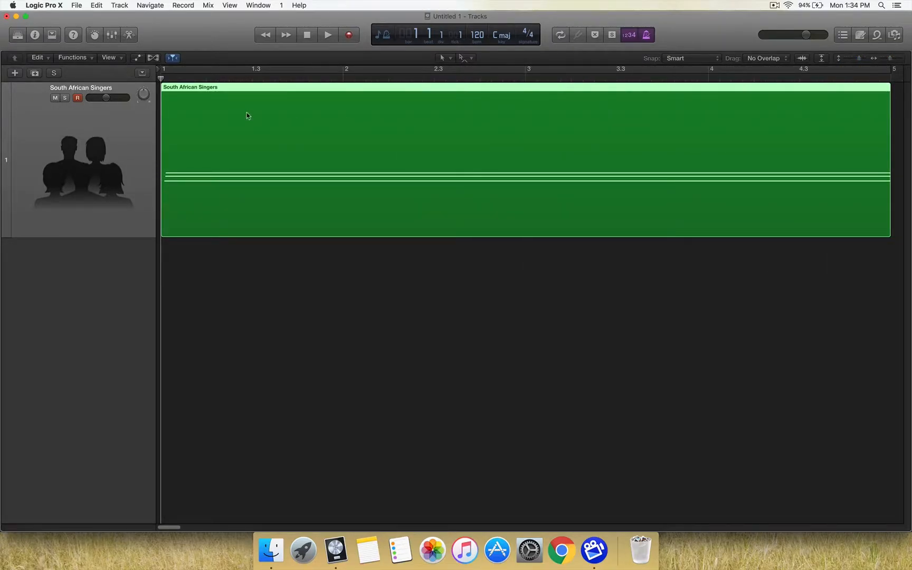
Draw volume automation on the singers track rising from -142 dB at bar 1 to +0.1 dB near bar 4 beat 4, then falling to silence before bar 5.
click(138, 58)
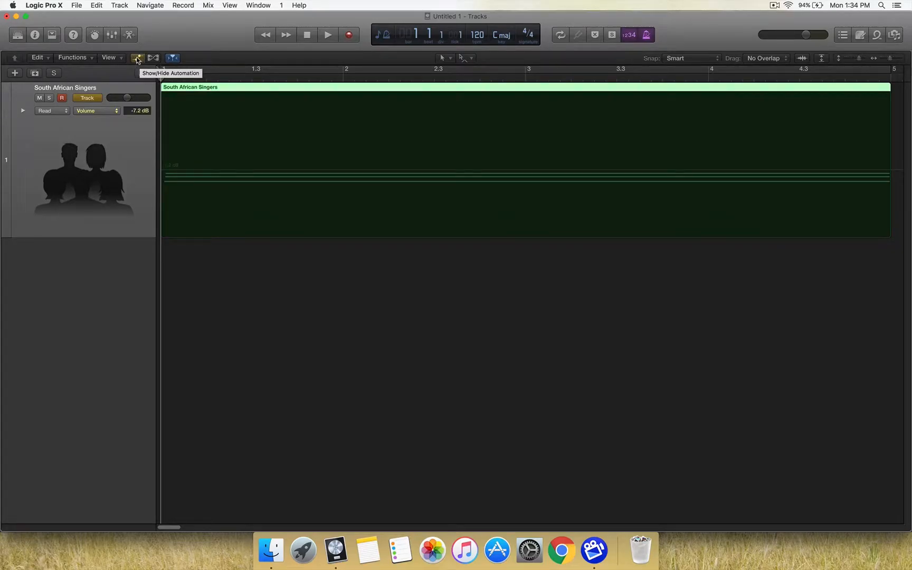
click(137, 59)
key(a)
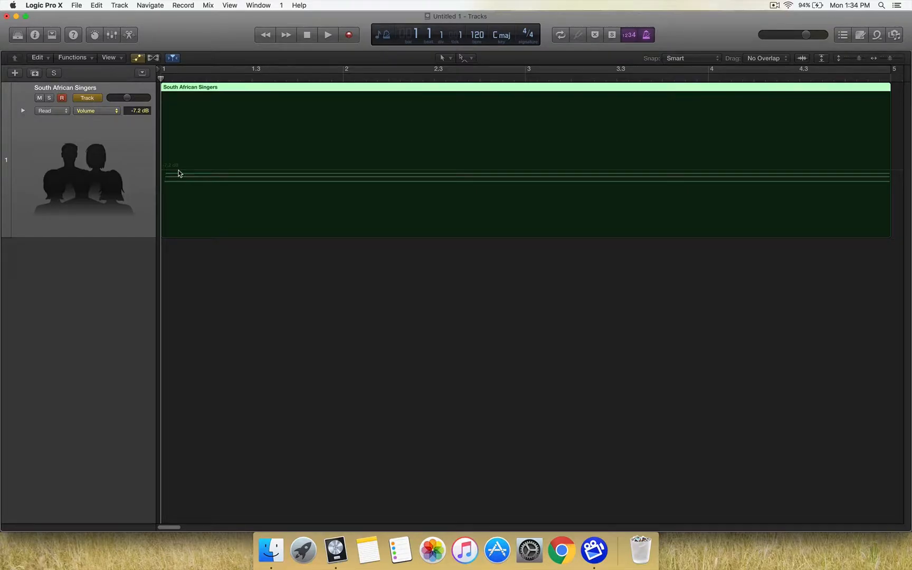
drag(178, 173, 182, 258)
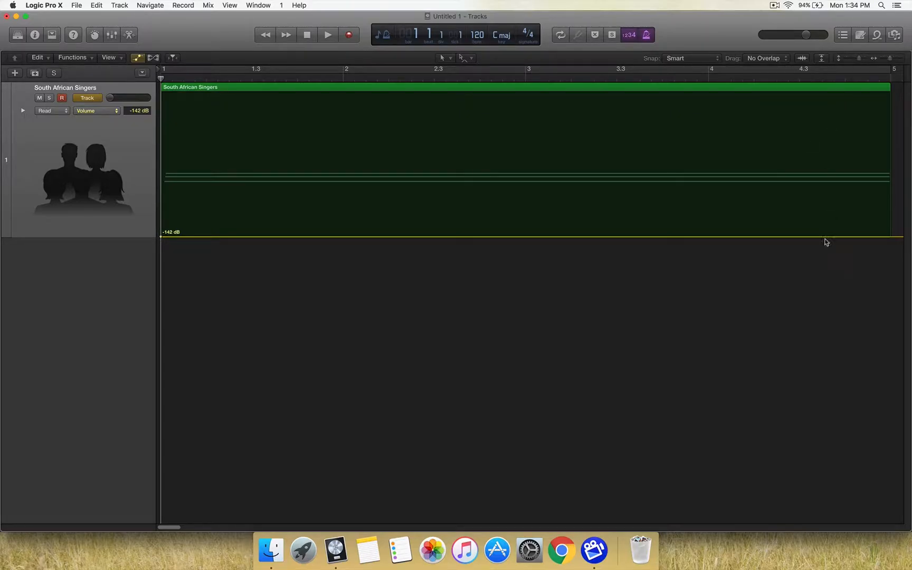
drag(845, 236, 845, 135)
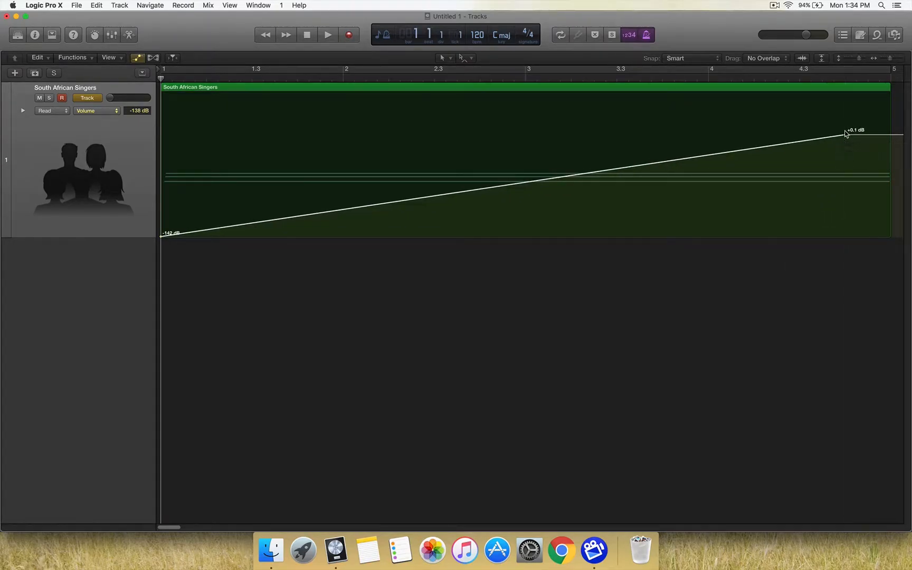
click(892, 134)
drag(891, 135, 885, 236)
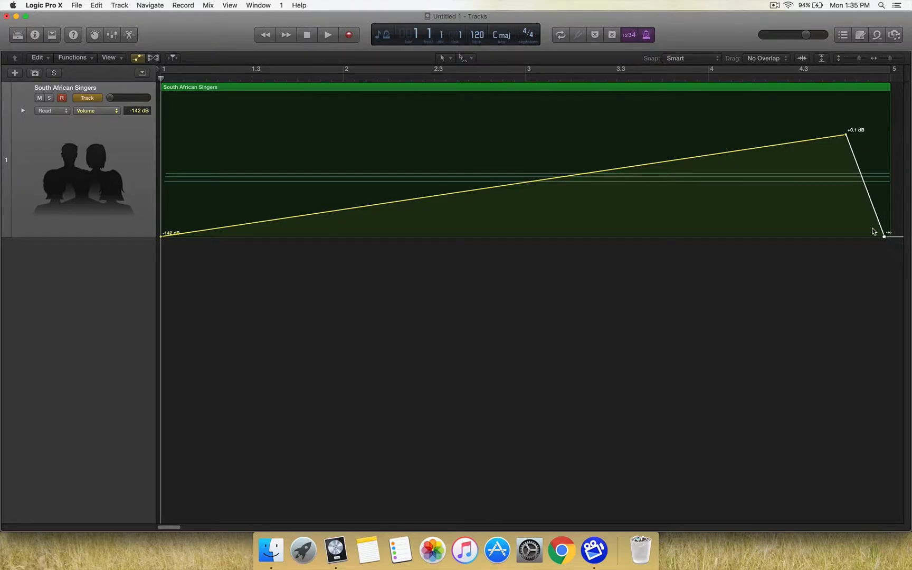
Play back the singers region to check the volume automation.
double_click(310, 76)
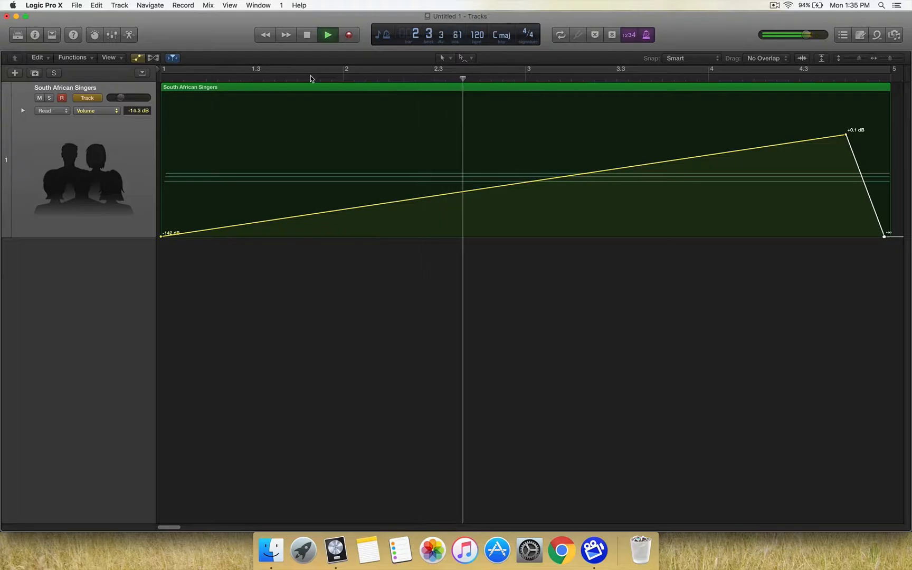
key(space)
click(304, 35)
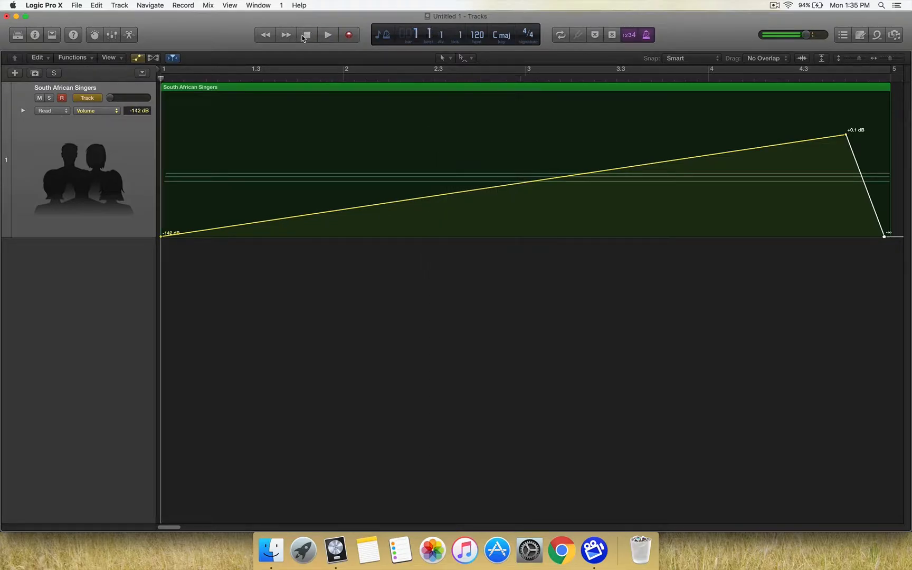
key(space)
key(space)
Undo the volume automation edits on the singers track and hide the automation.
key(super+z)
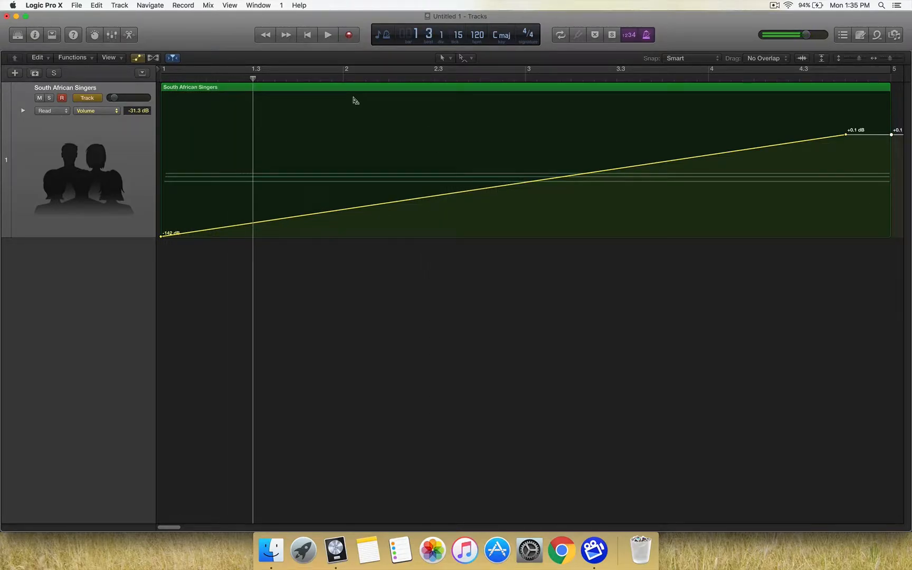
key(super+z)
key(super+z)
key(super+z)
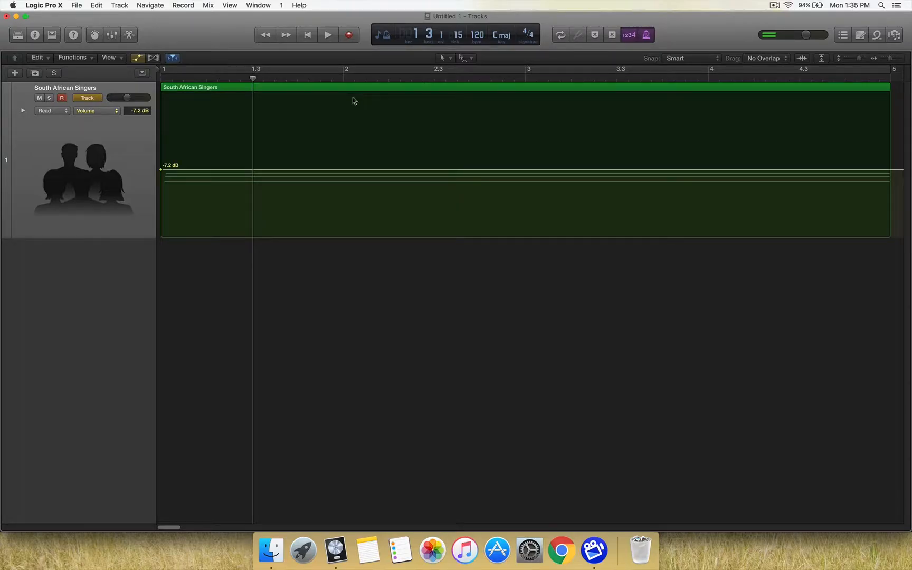
key(a)
Bounce the singers region in place to a new track, muting the source and normalizing with Overload Protection Only.
click(266, 143)
right_click(285, 109)
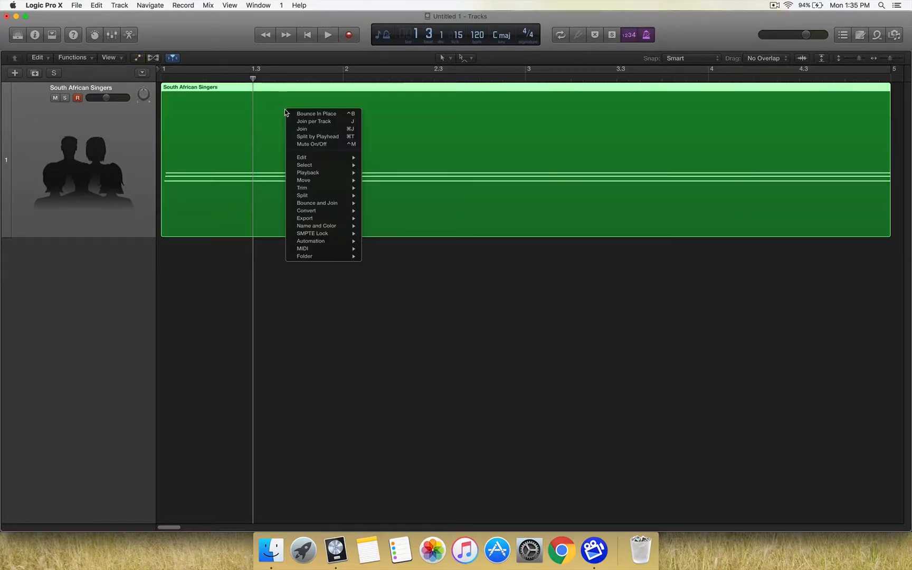
mouse_move(357, 168)
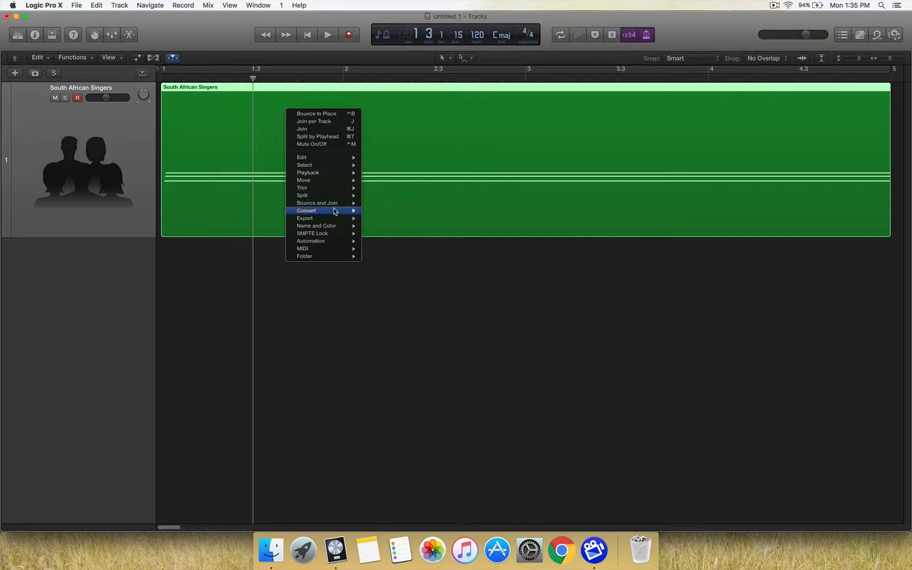
mouse_move(337, 204)
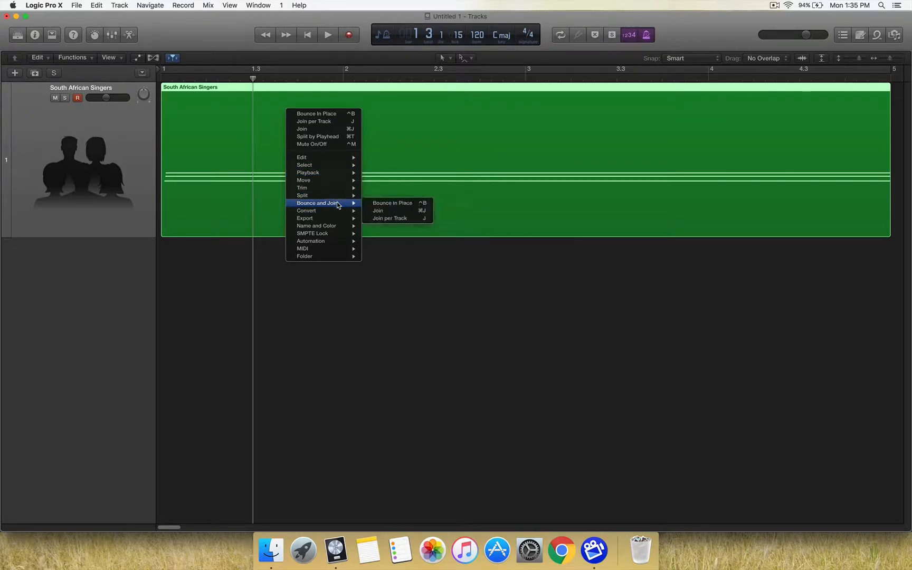
click(383, 204)
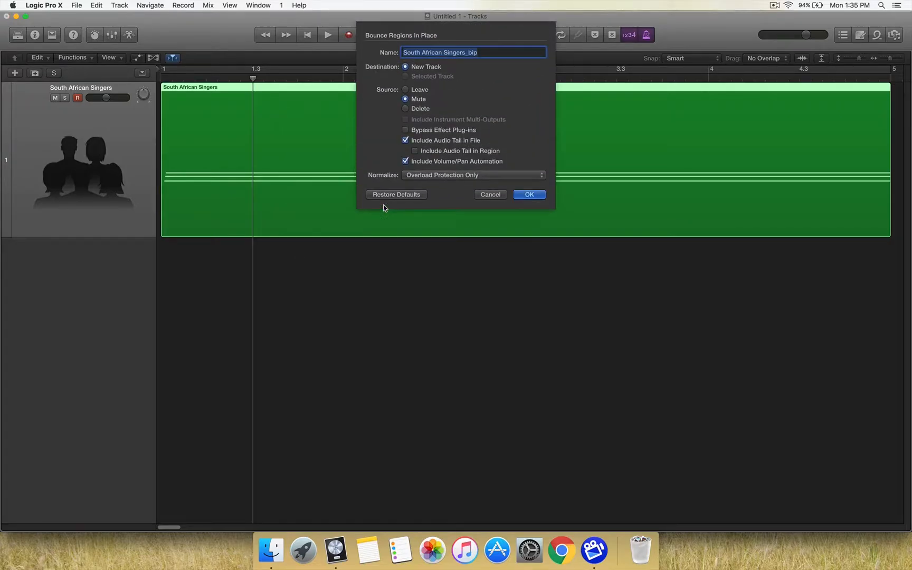
click(535, 195)
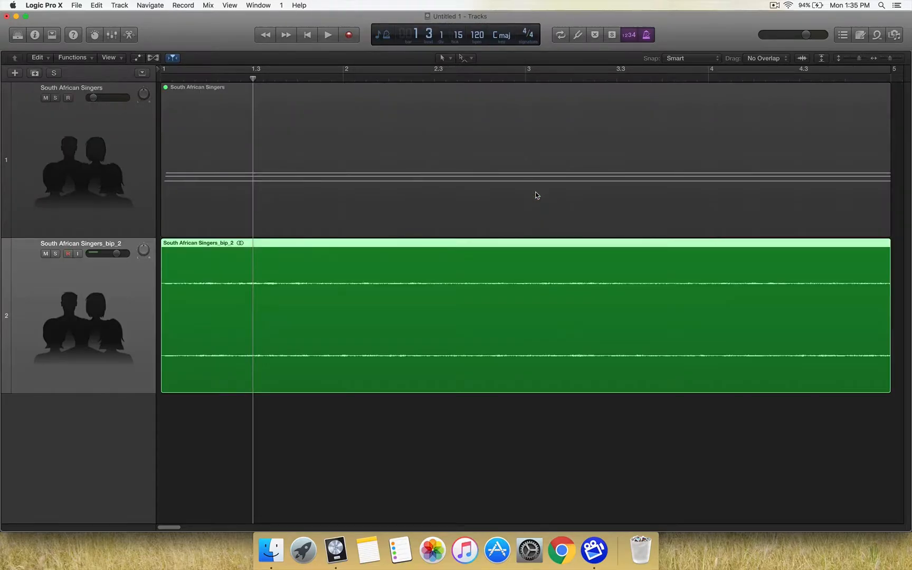
Delete the muted original region from track 1 and play part of the bounced audio region.
click(133, 129)
key(Delete)
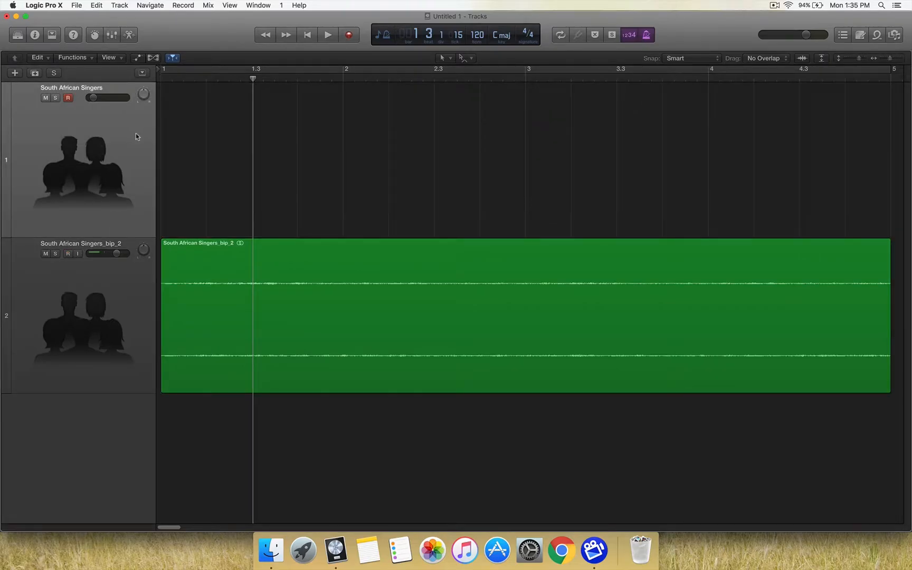
key(space)
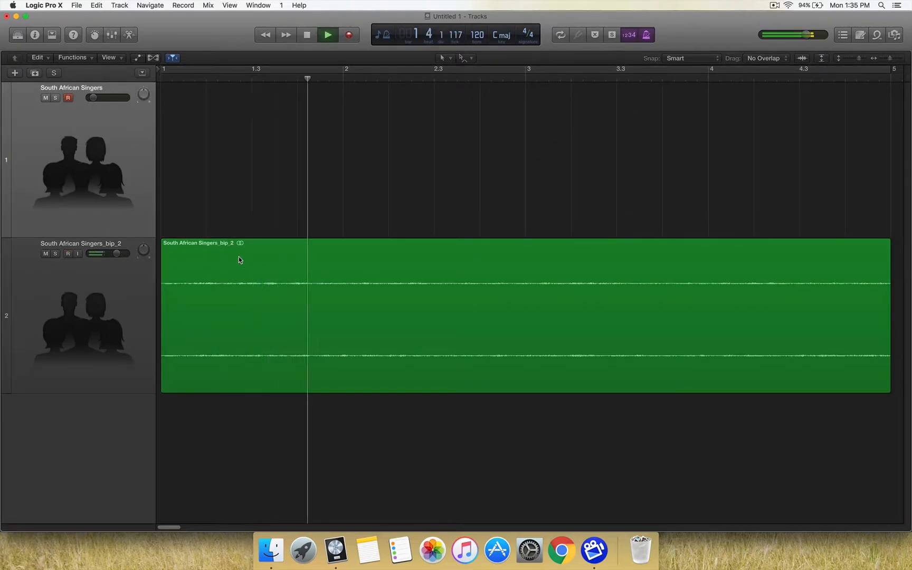
key(space)
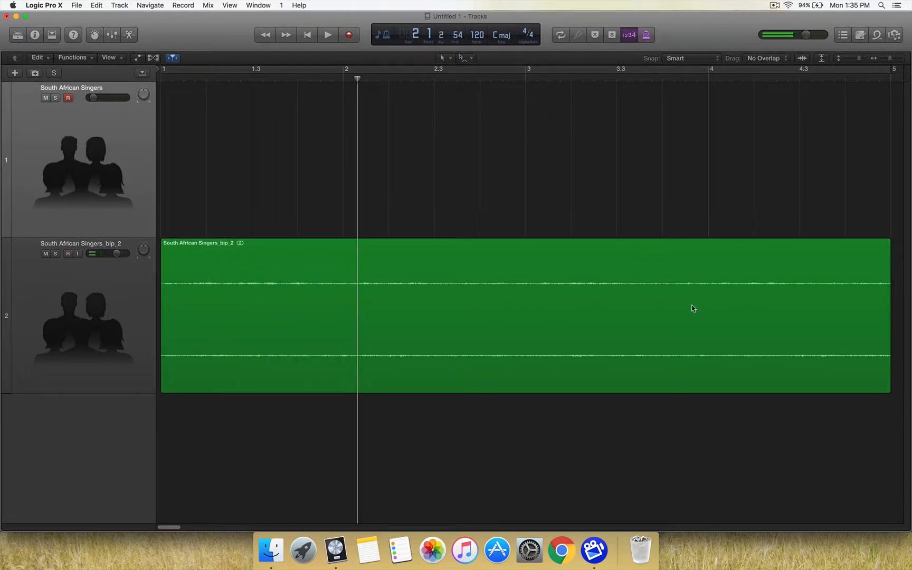
Draw volume automation on the bounced track rising from silence at bar 1 to +1.4 dB near bar 4 beat 4, then falling to silence before bar 5.
click(135, 304)
key(a)
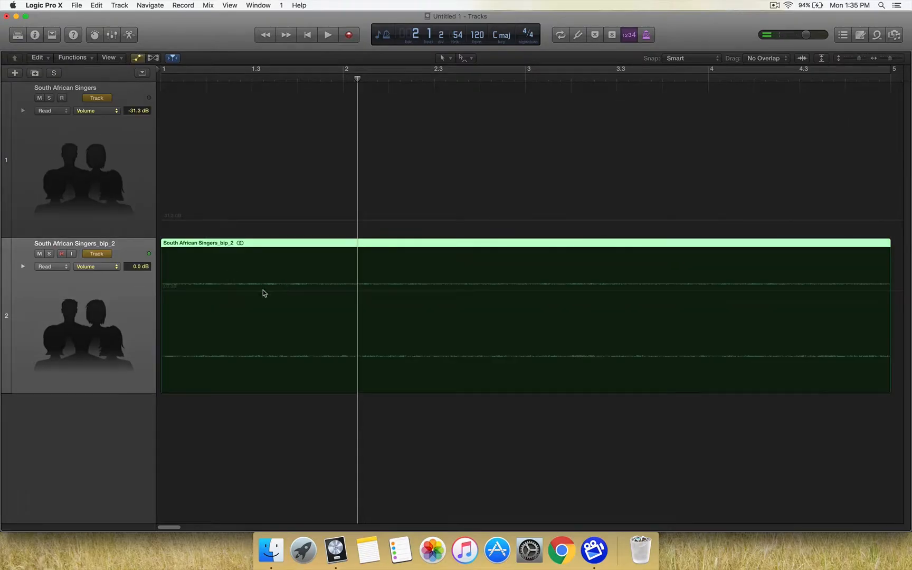
drag(220, 298, 236, 421)
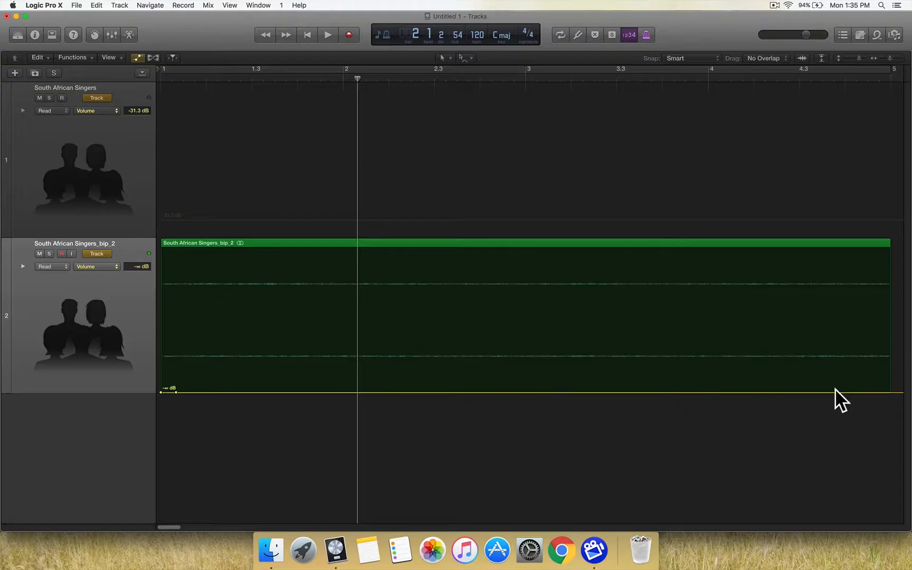
click(853, 394)
drag(853, 393, 843, 282)
drag(843, 283, 886, 392)
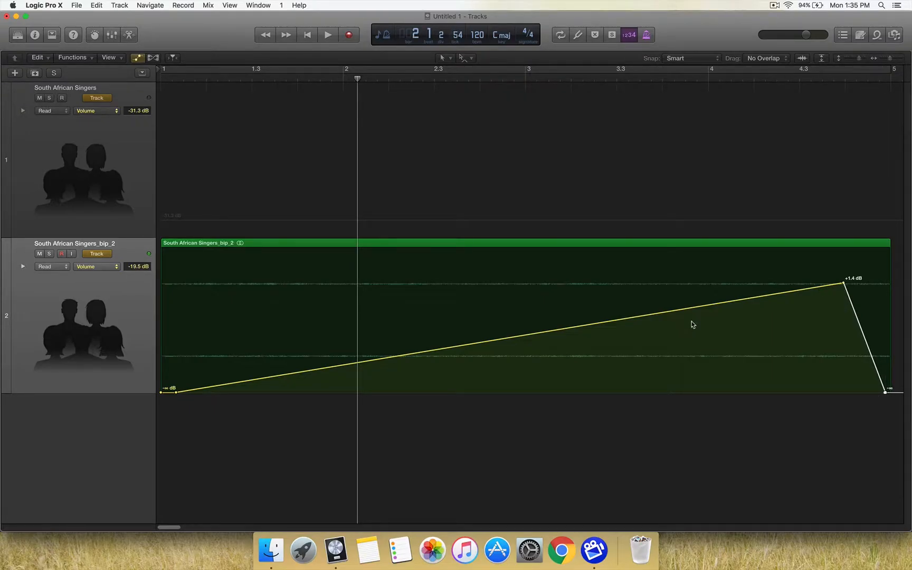
Play the automated singers region from bar 2 through the end of its fade-out to hear the swell.
key(space)
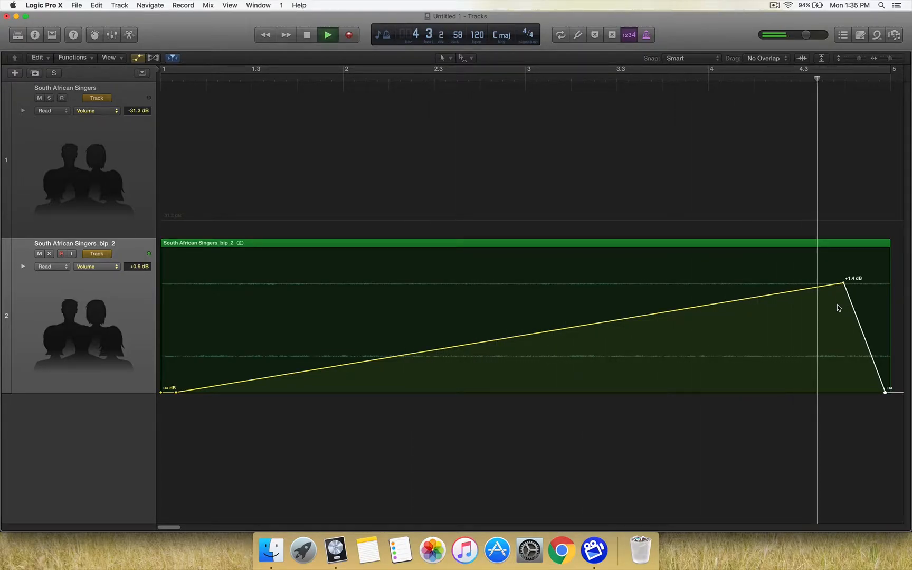
key(space)
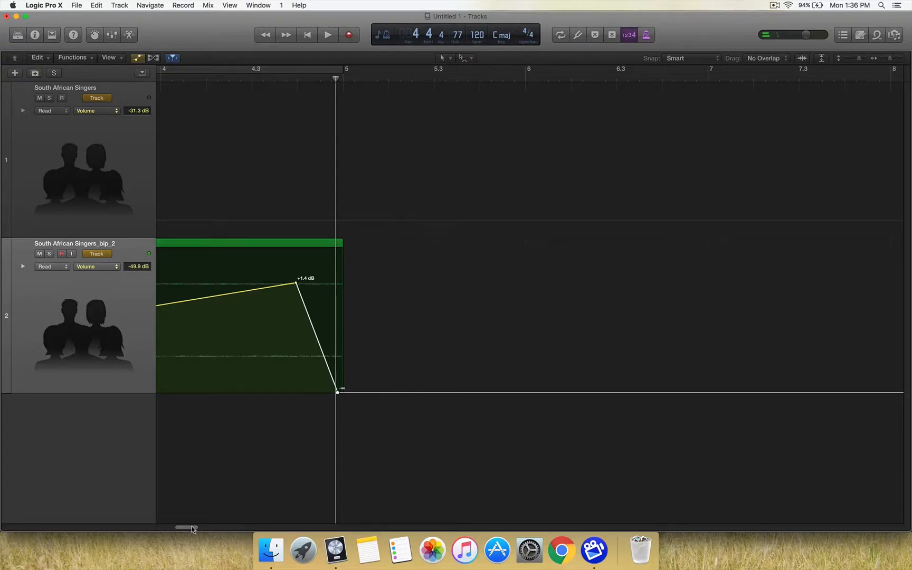
drag(192, 527, 175, 527)
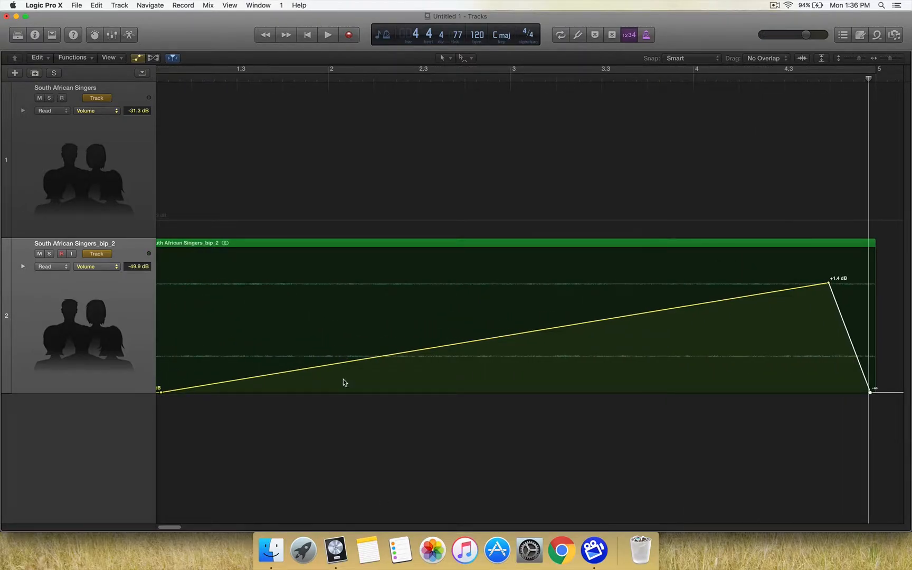
With the Automation Curve Tool, bend the volume rise into a slow-starting curve that steepens late, and bow the closing fade-out outward.
click(466, 58)
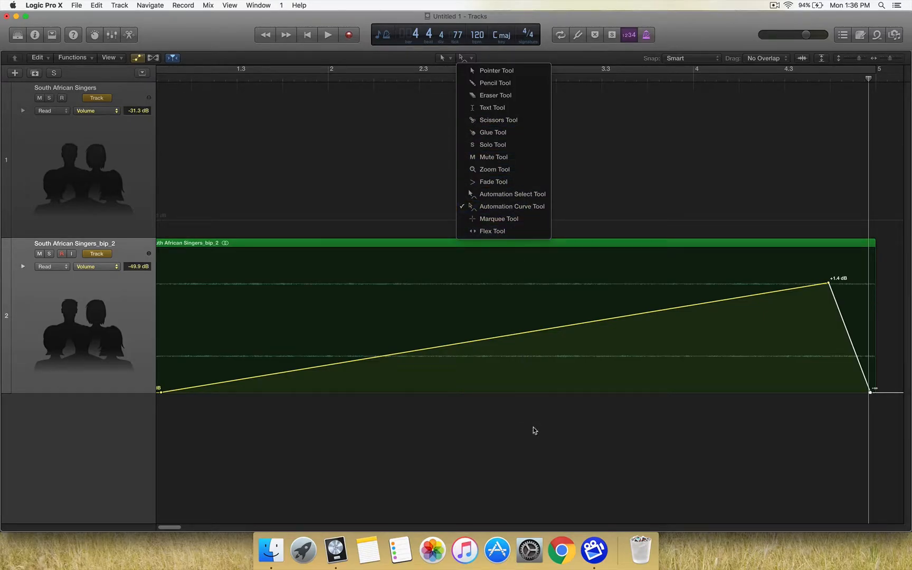
click(562, 372)
drag(617, 319, 575, 441)
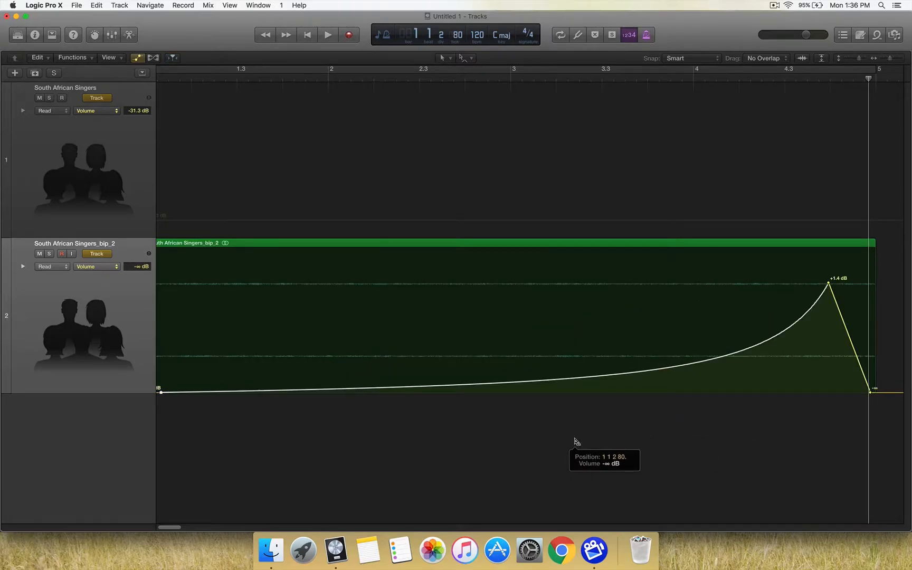
drag(575, 441, 579, 414)
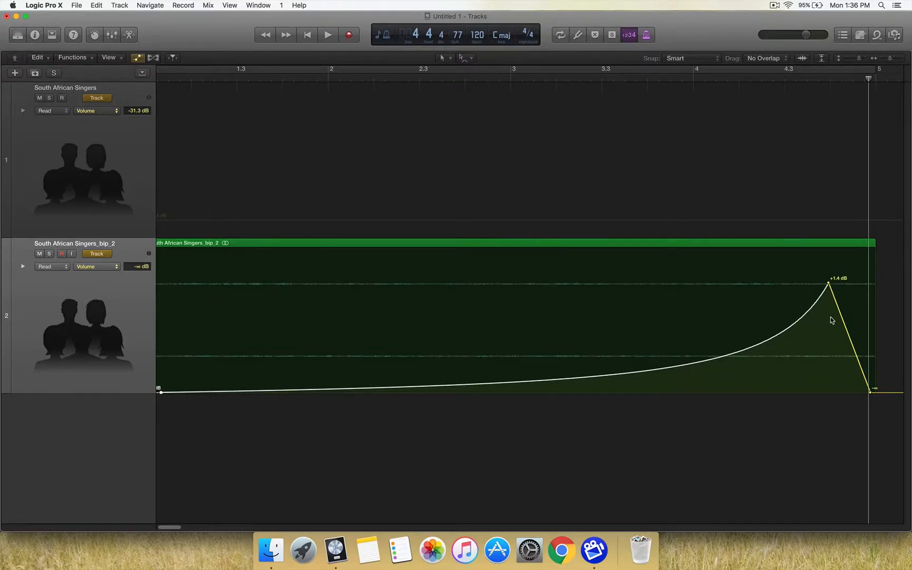
drag(842, 320, 851, 255)
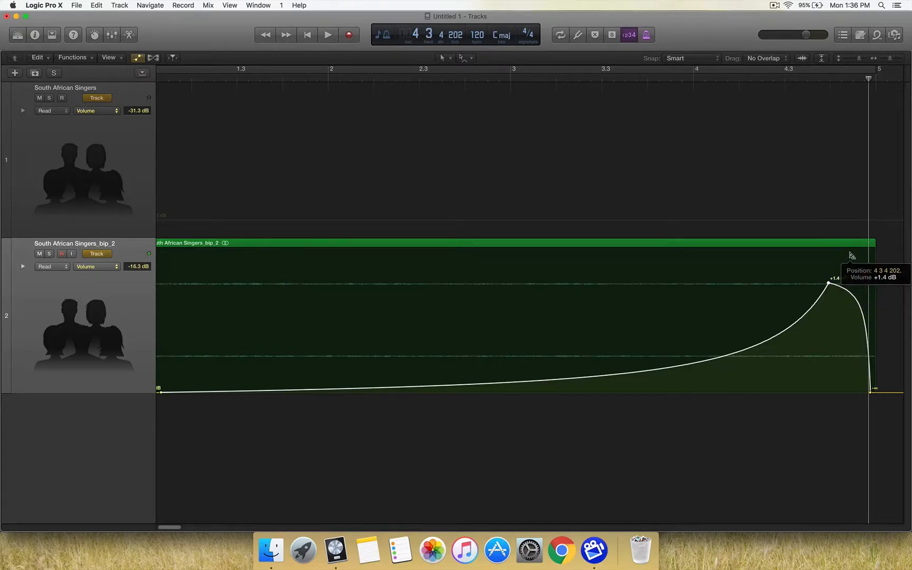
Play the curved volume swell from bar 3 beat 3 until past the end of the region.
click(606, 80)
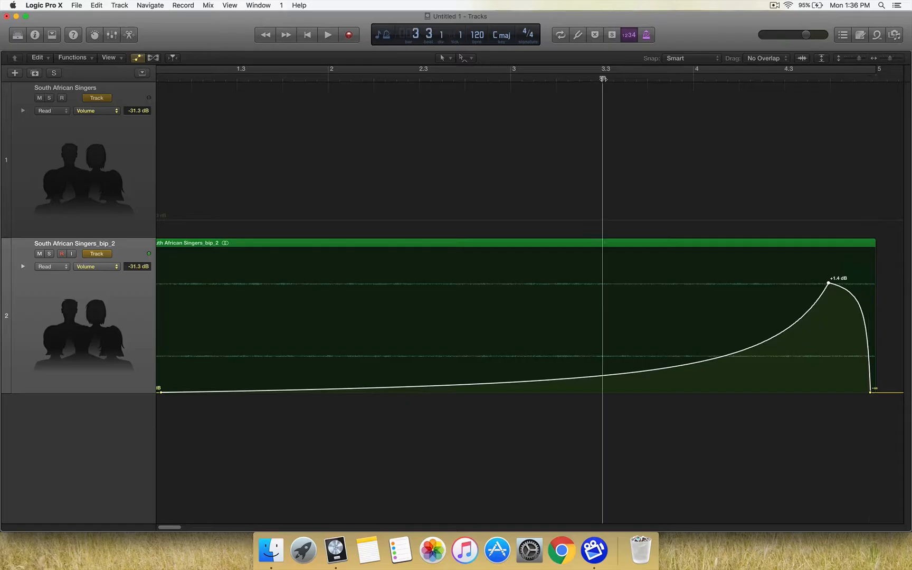
key(space)
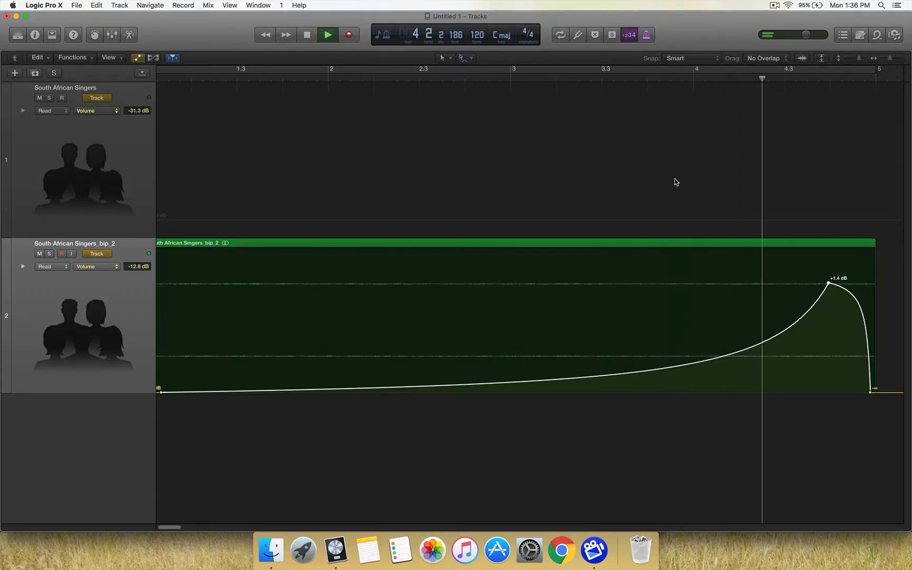
key(space)
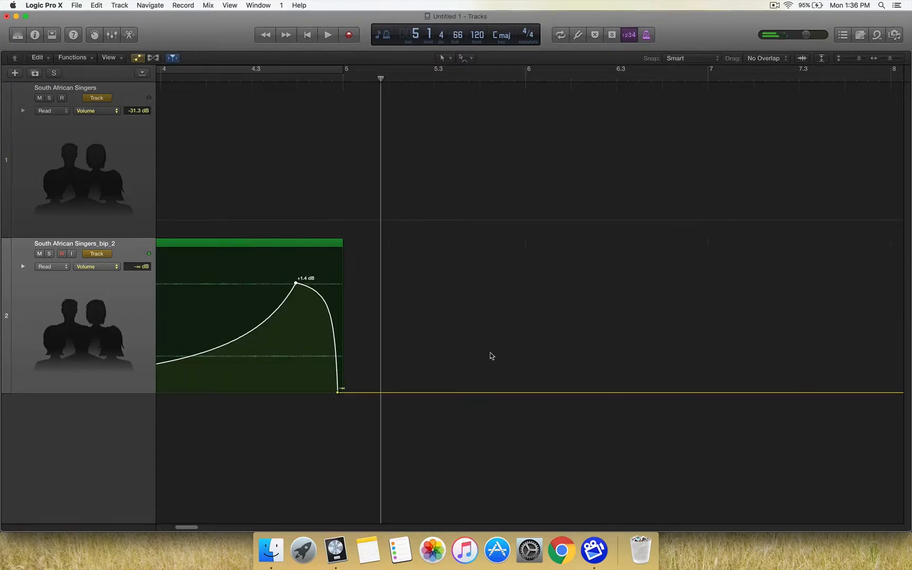
drag(187, 526, 164, 532)
Delete the empty original South African Singers track, keeping the bounced audio track.
click(136, 287)
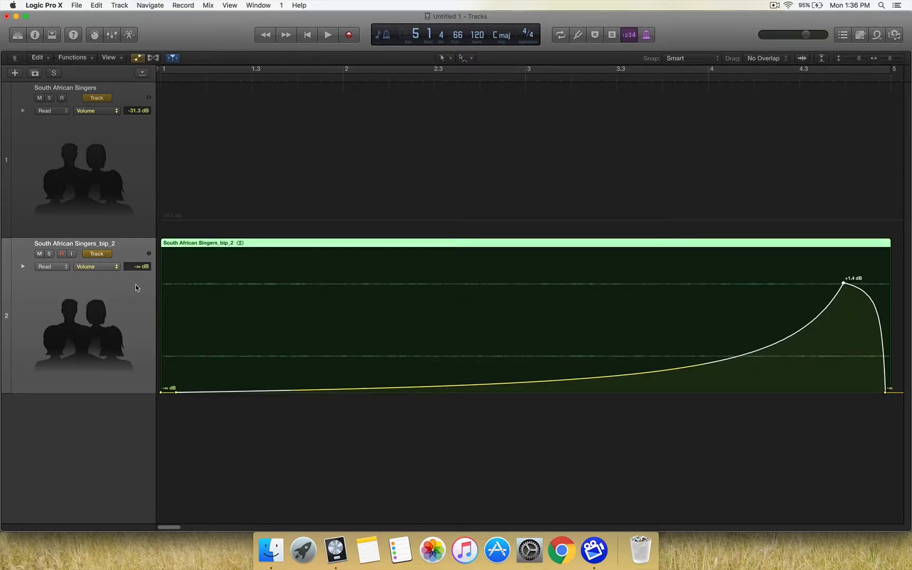
click(133, 120)
key(super+BackSpace)
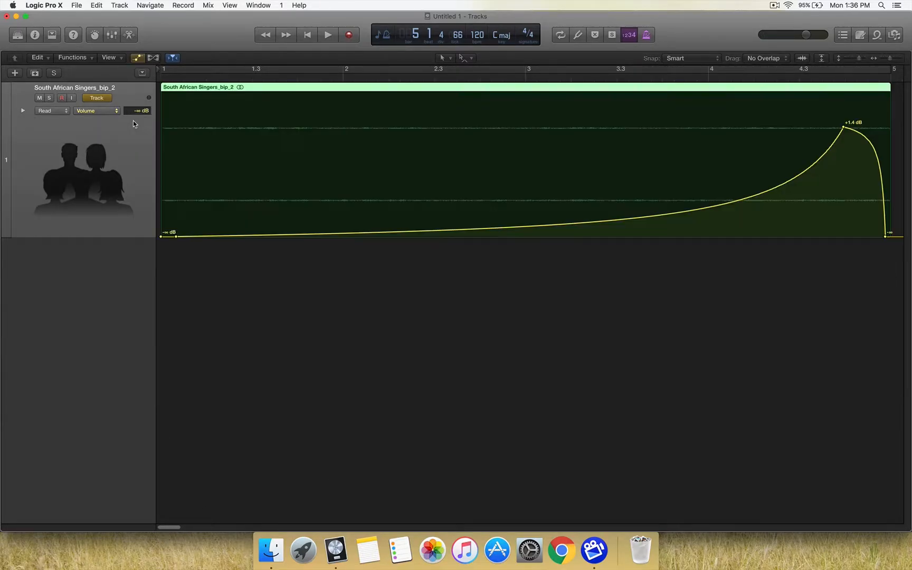
click(456, 353)
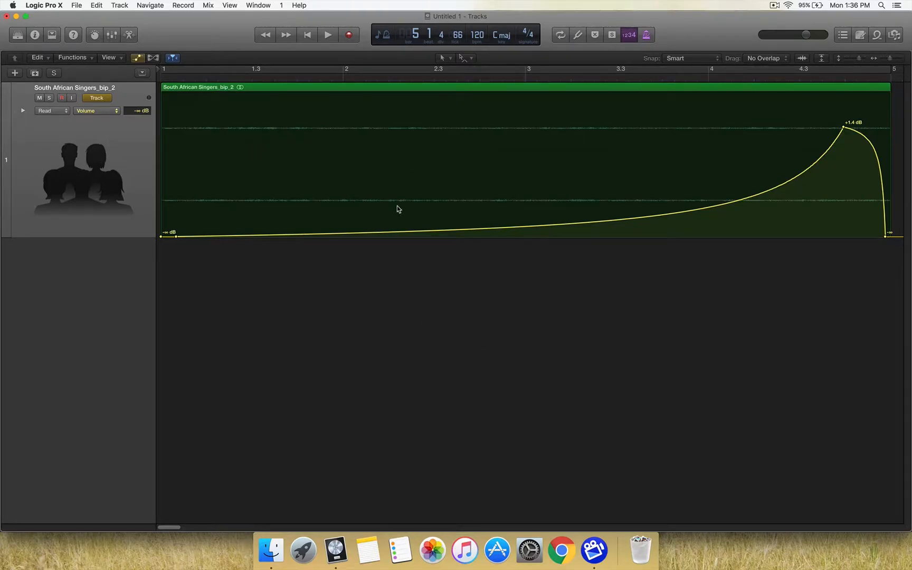
Select the bounced singers region and create one new audio track with Input 1 and Output 1 + 2.
click(268, 89)
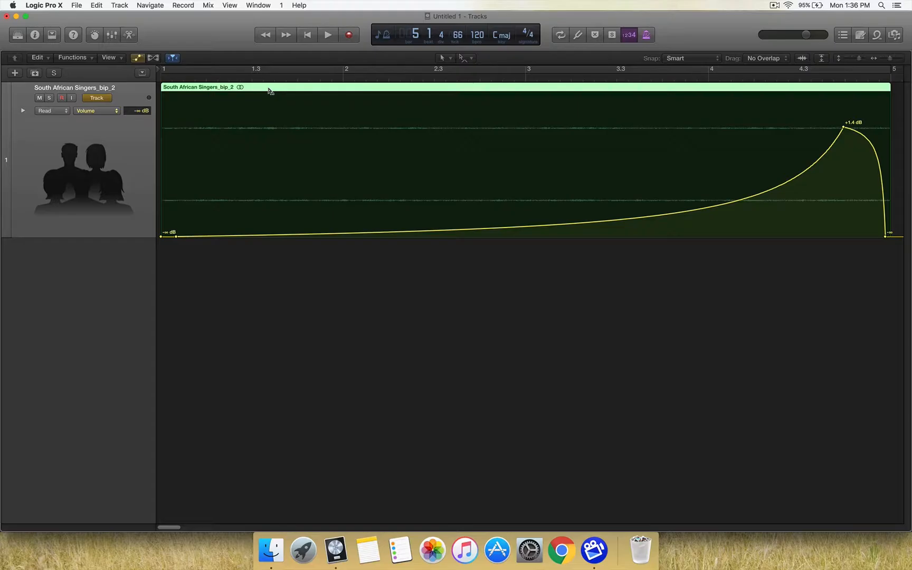
click(15, 73)
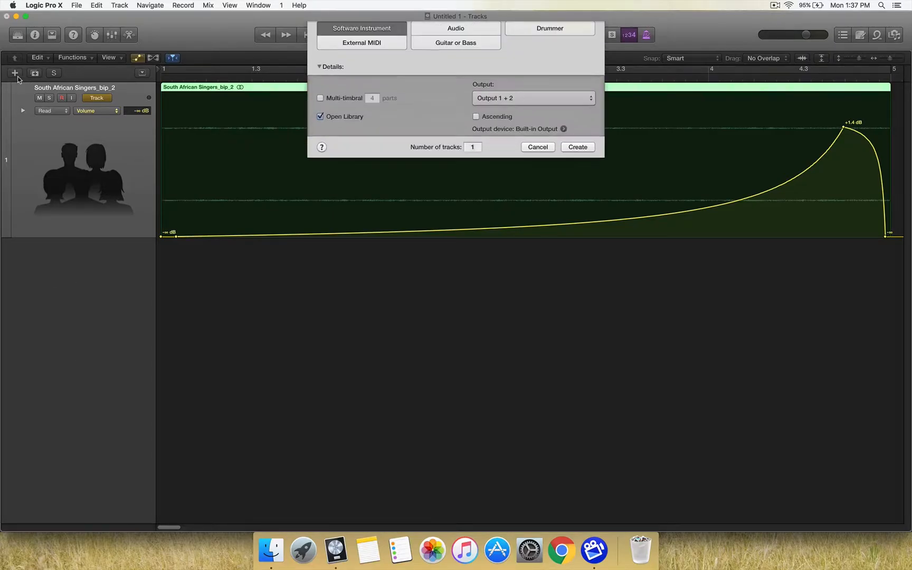
click(481, 45)
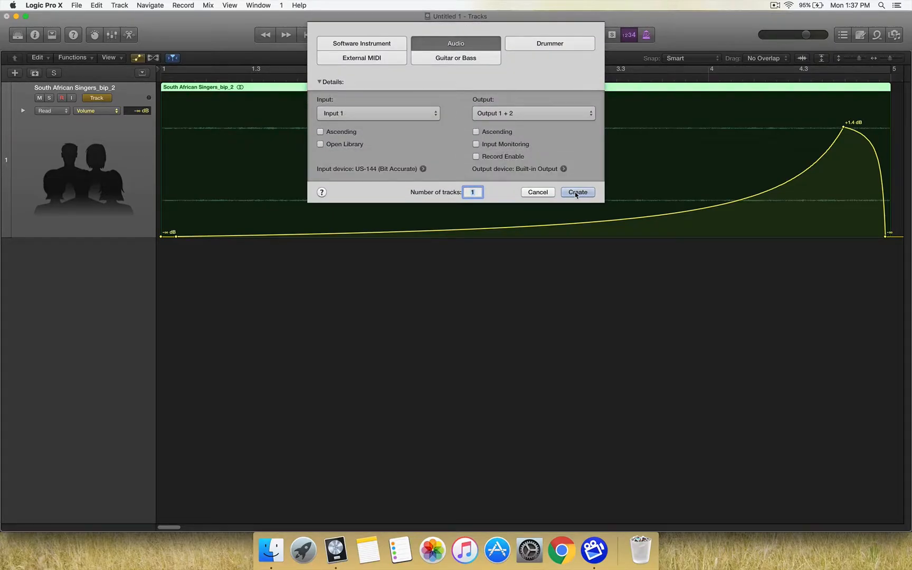
click(577, 192)
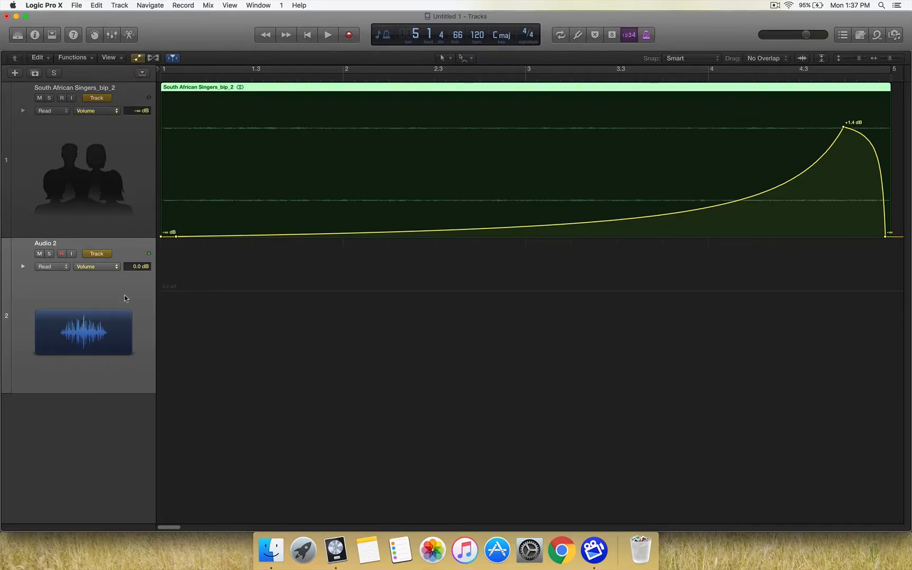
Paste a copy of the singers region at bar 1 on the new audio track, including its automation data.
click(125, 296)
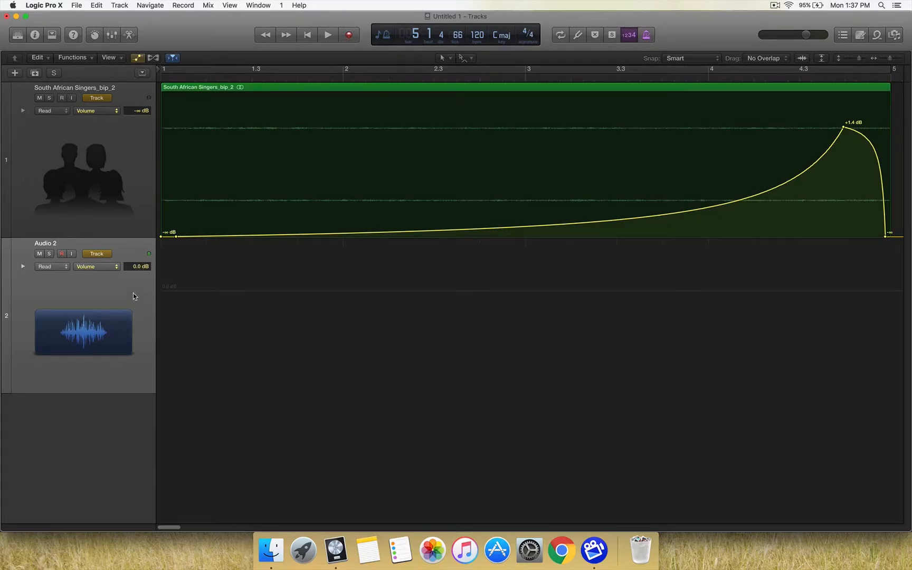
click(161, 77)
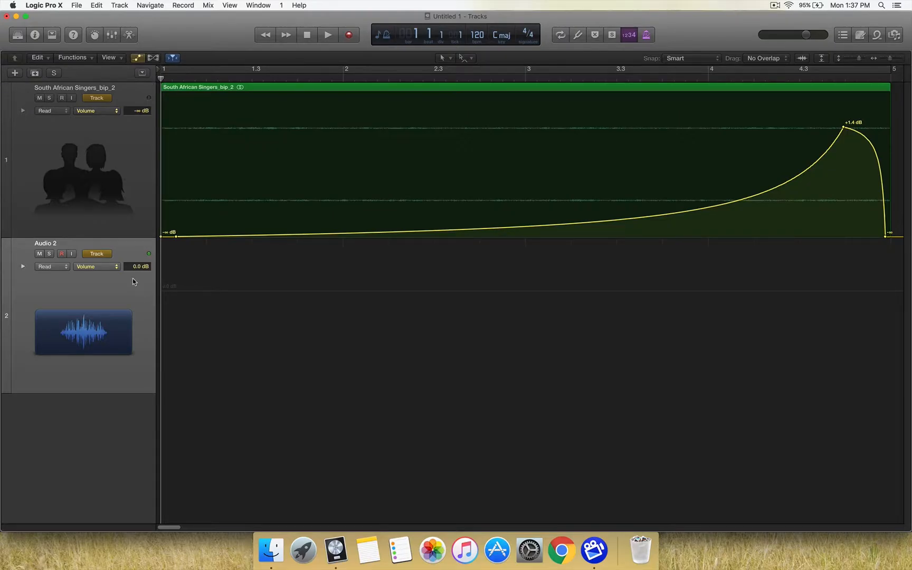
key(super+v)
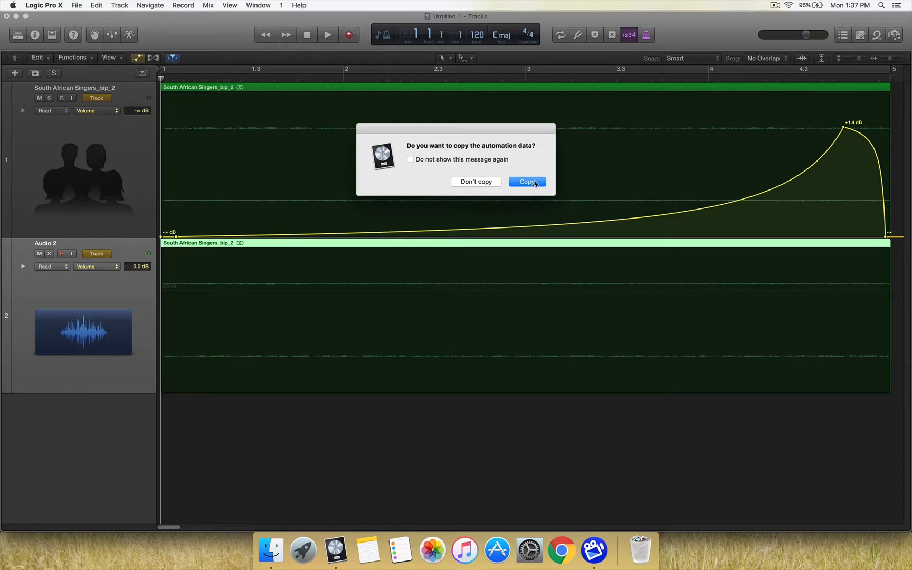
click(516, 183)
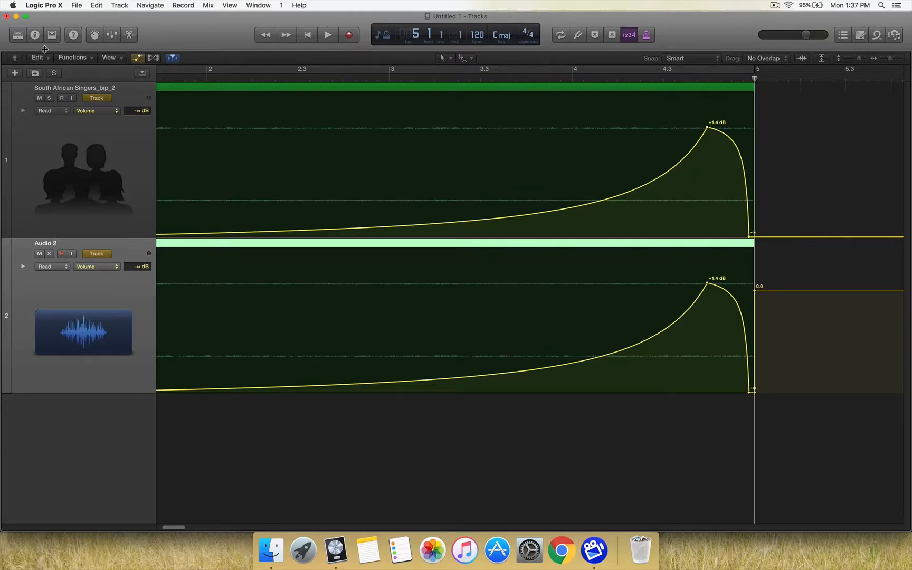
Show the inspector with the new track's channel strip and collapse its region parameters.
click(15, 74)
click(537, 192)
click(34, 35)
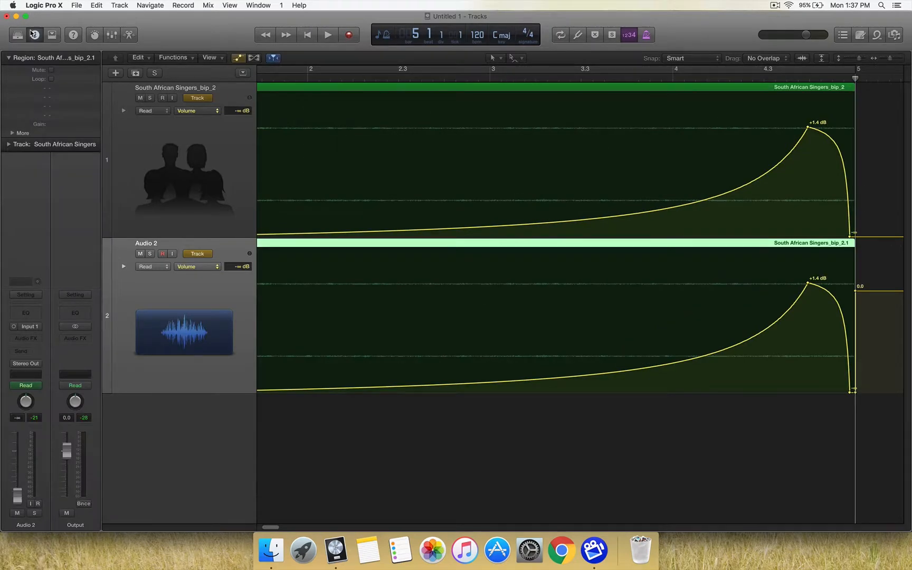
click(12, 133)
click(12, 133)
click(8, 57)
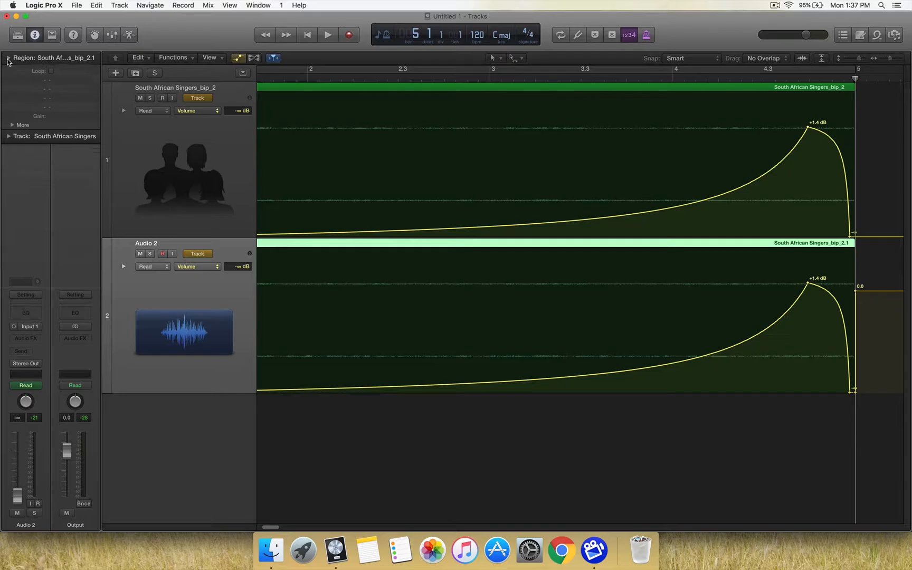
Insert the Space Designer reverb as an audio effect on the Audio 2 channel strip.
click(29, 338)
mouse_move(58, 425)
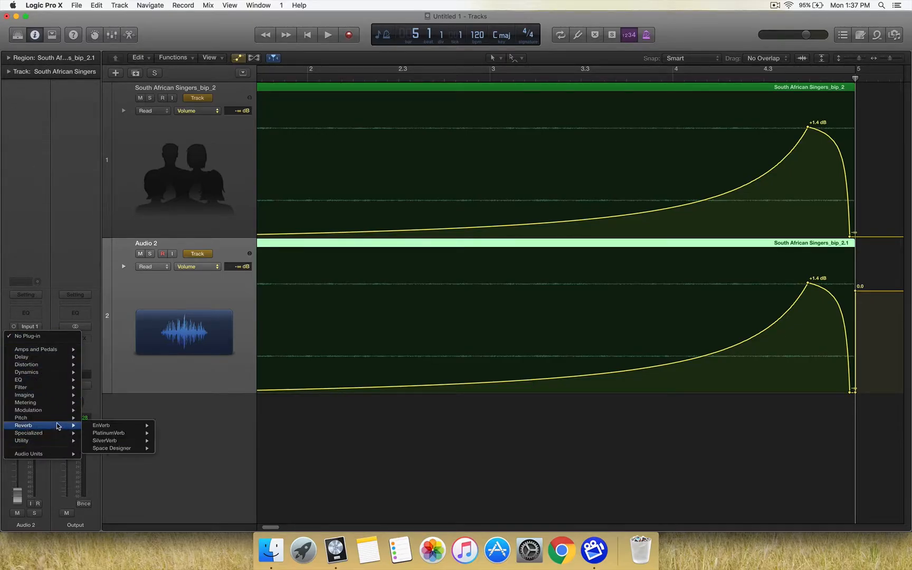
mouse_move(140, 450)
click(176, 448)
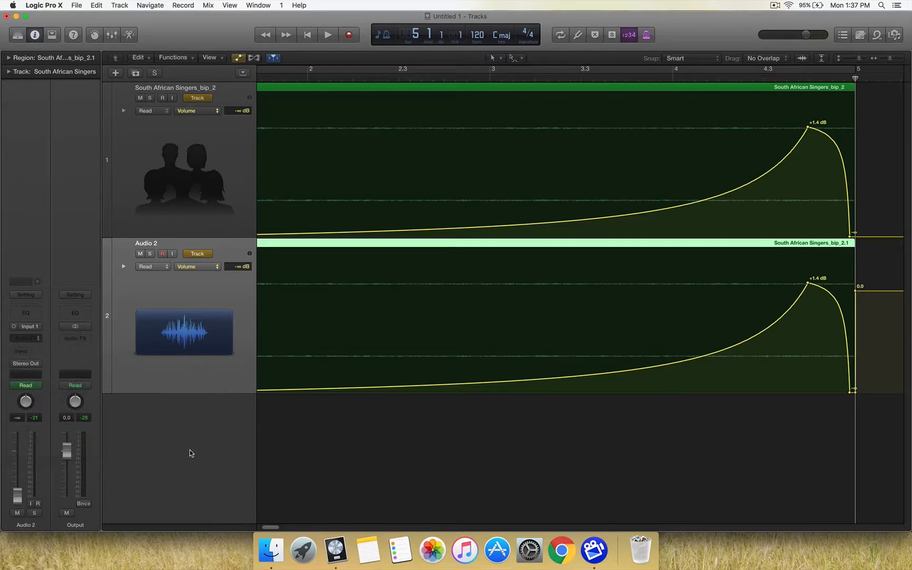
Load the Large Spaces hall preset "14.8s Stairs Mid Level" in Space Designer and close the plug-in window.
click(126, 59)
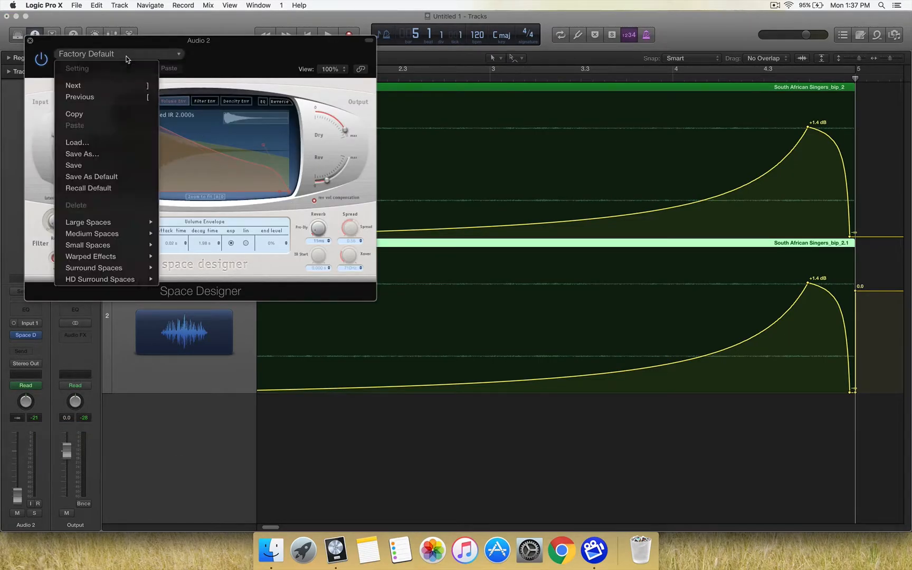
mouse_move(121, 225)
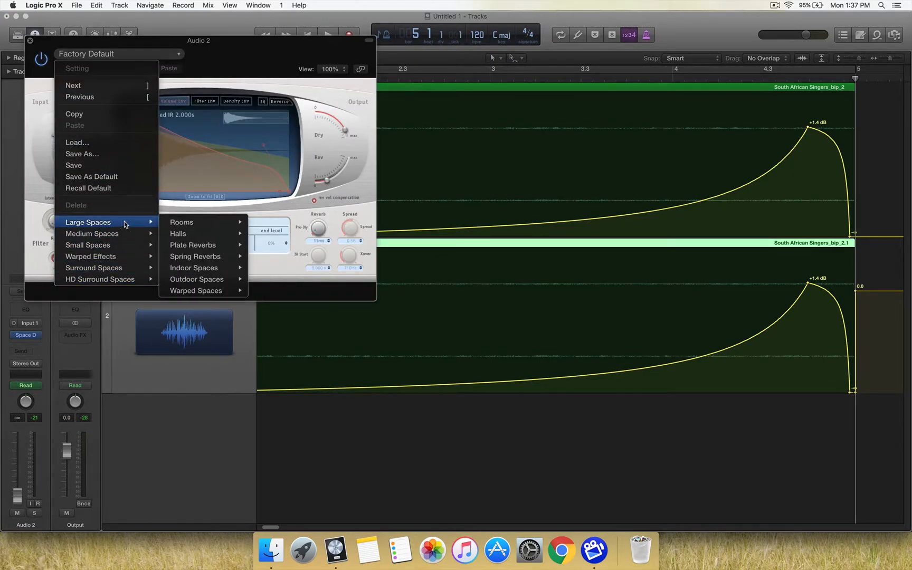
mouse_move(228, 265)
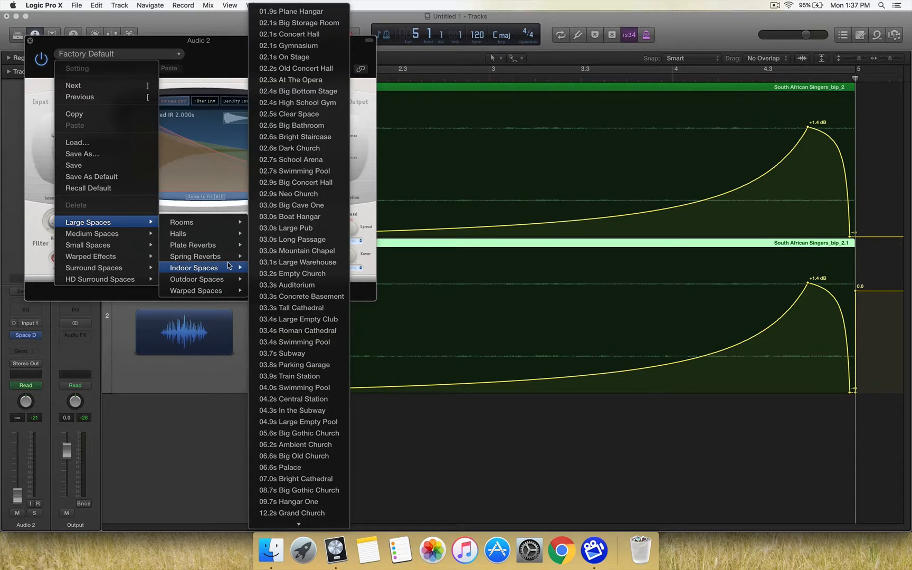
mouse_move(306, 529)
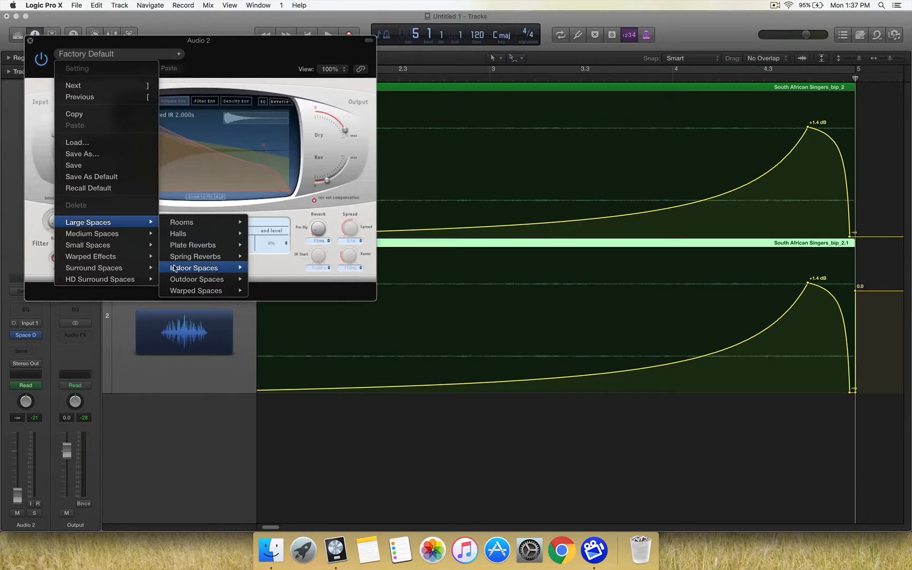
mouse_move(230, 235)
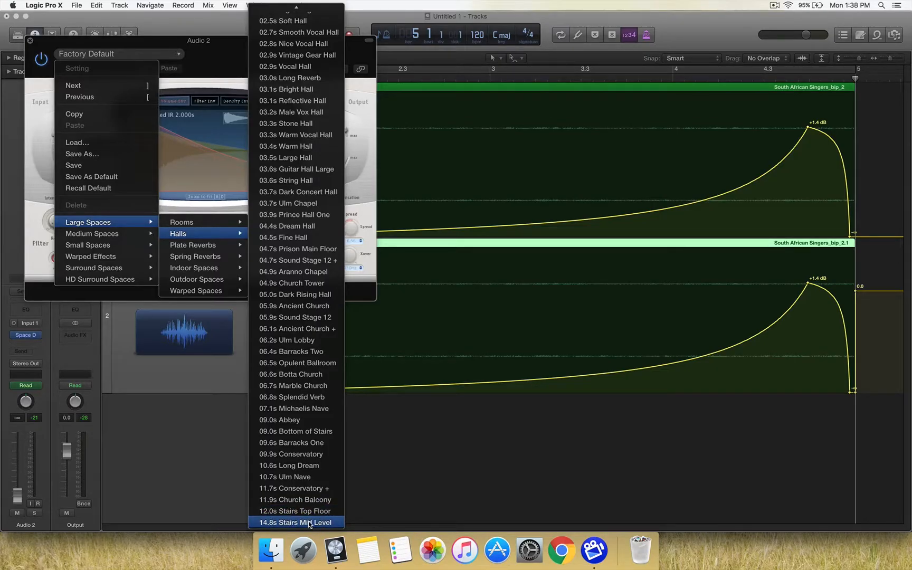
click(312, 523)
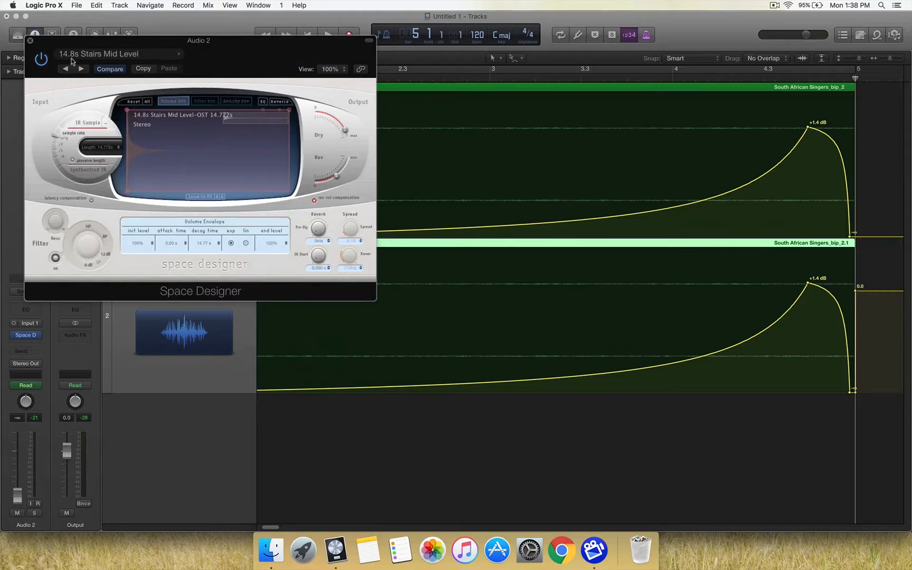
click(31, 40)
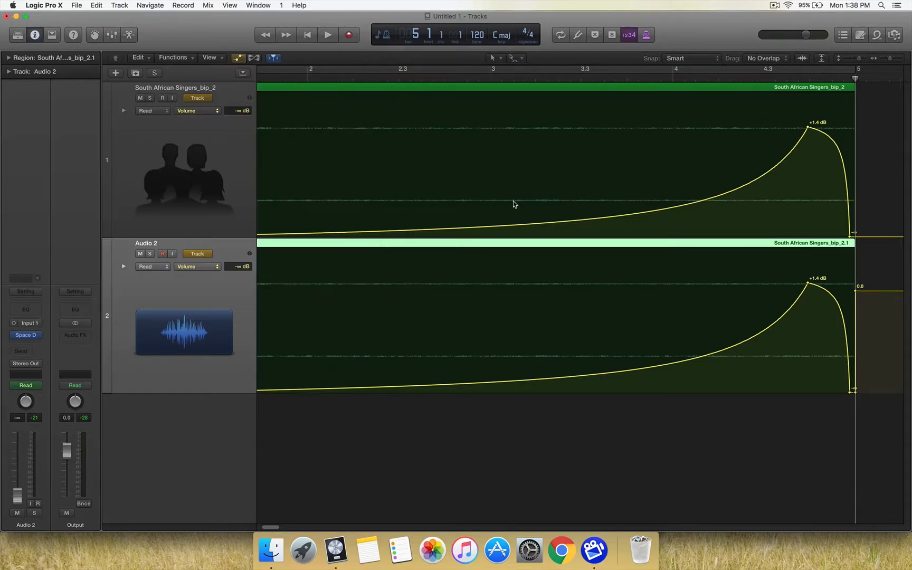
Play both singers tracks from about bar 4 to past bar 5, with cycling off, to hear the added reverb.
key(c)
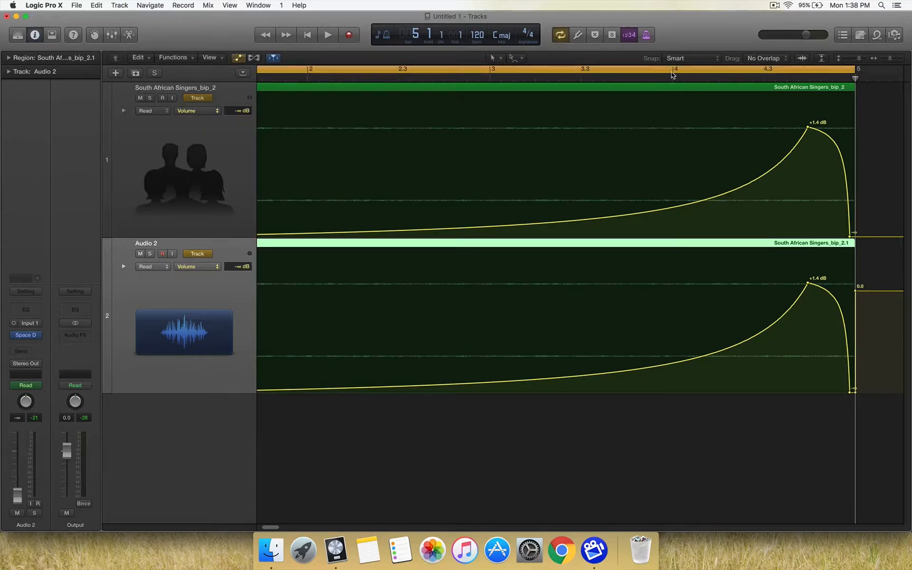
click(673, 75)
click(684, 77)
key(space)
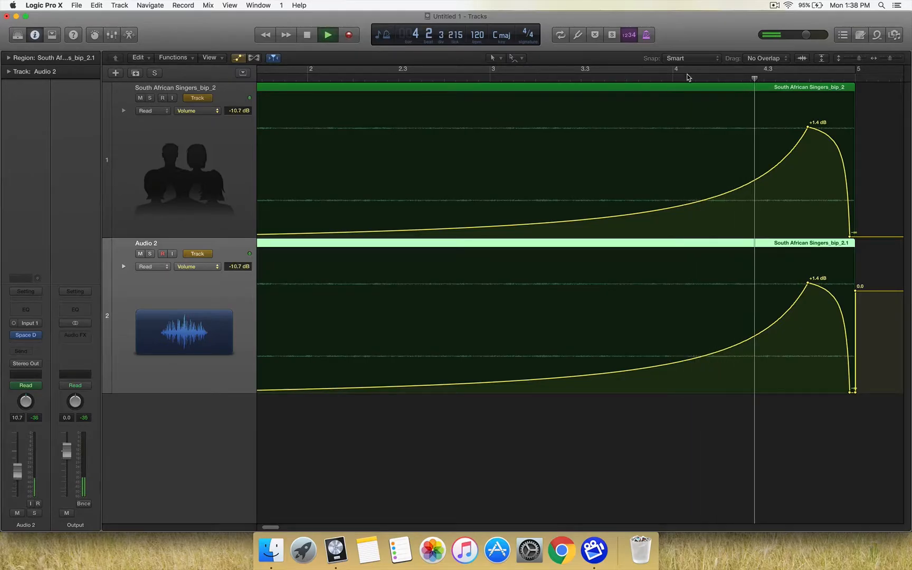
key(space)
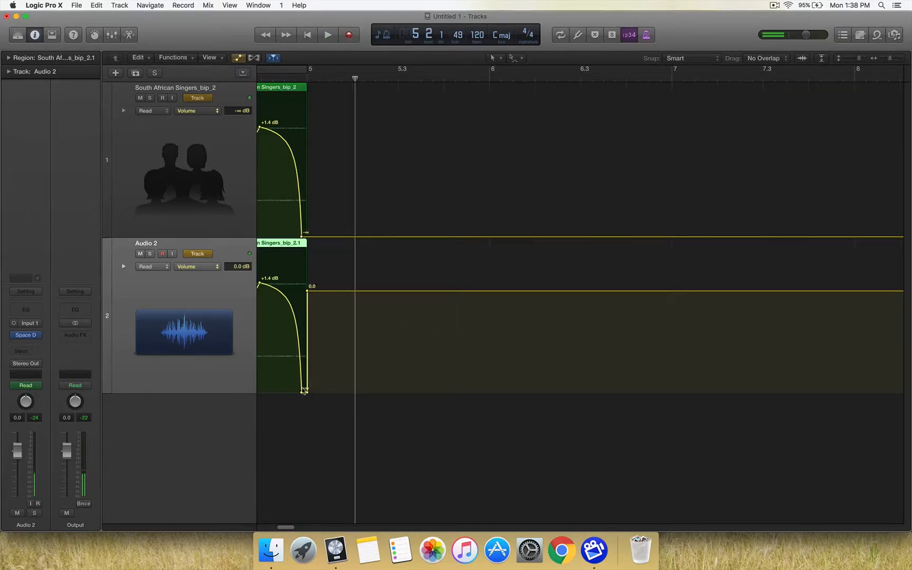
Raise the Audio 2 volume dip just before bar 5 to -19.7 dB and delete the -∞ point beside it.
click(302, 396)
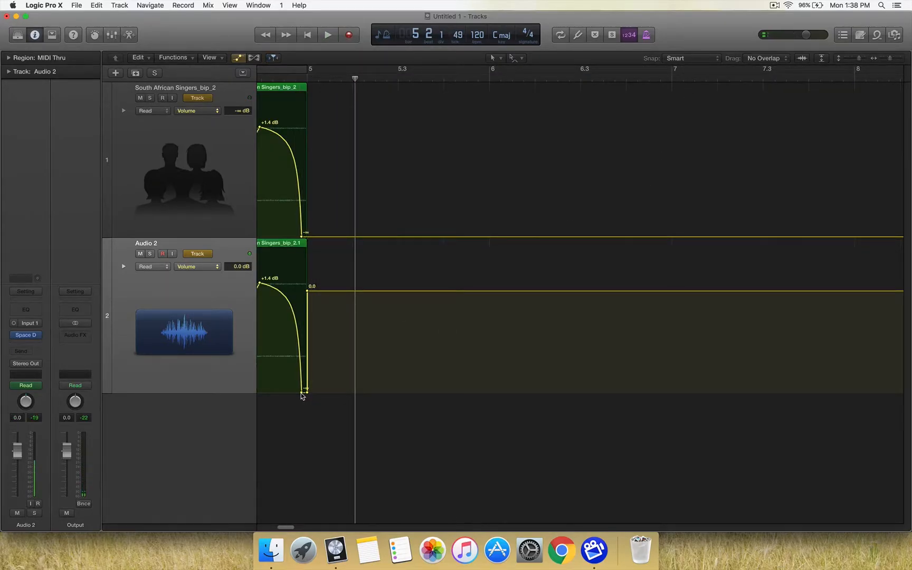
drag(302, 393, 302, 352)
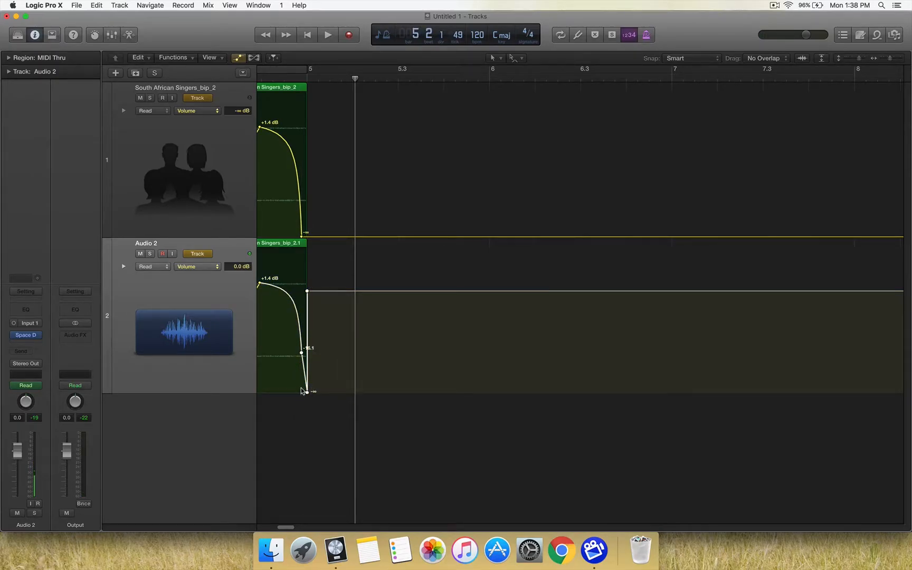
click(307, 393)
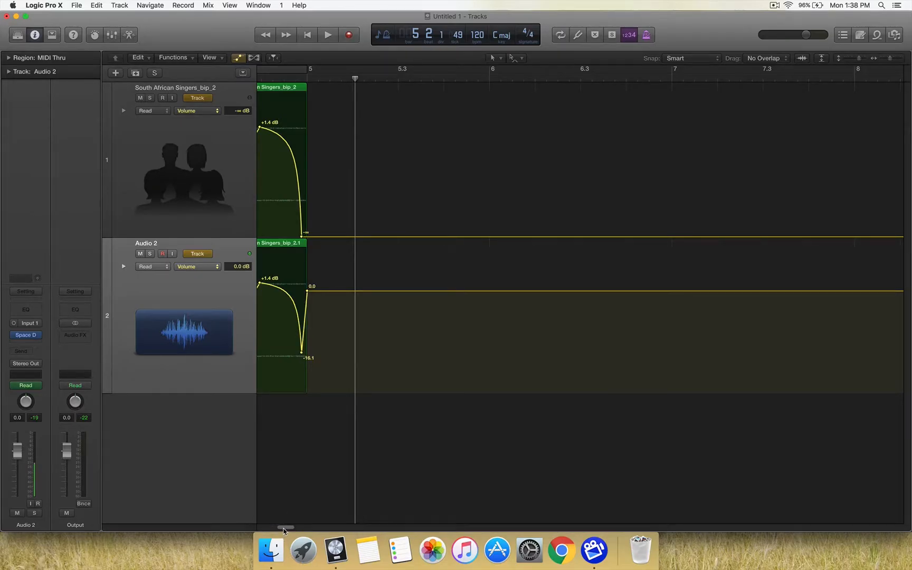
drag(283, 528, 275, 528)
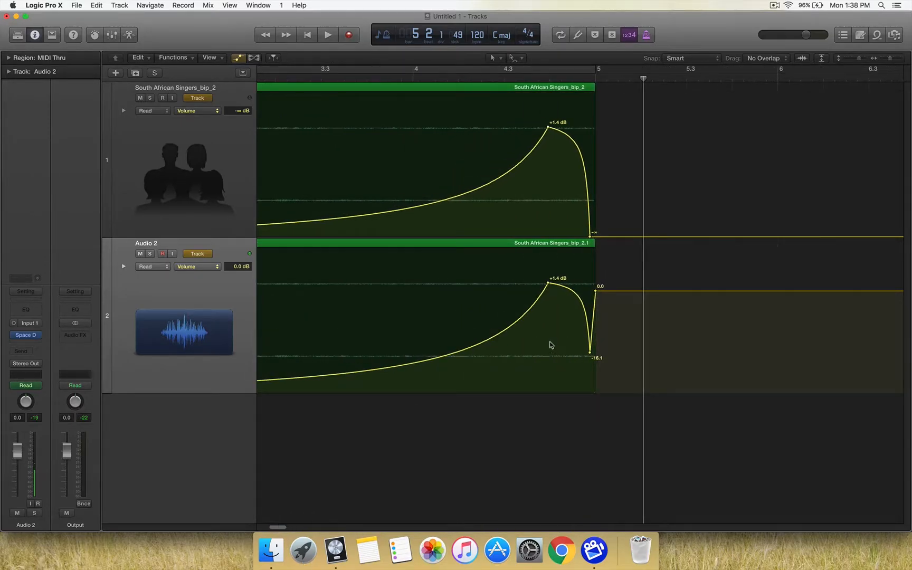
drag(591, 357, 591, 364)
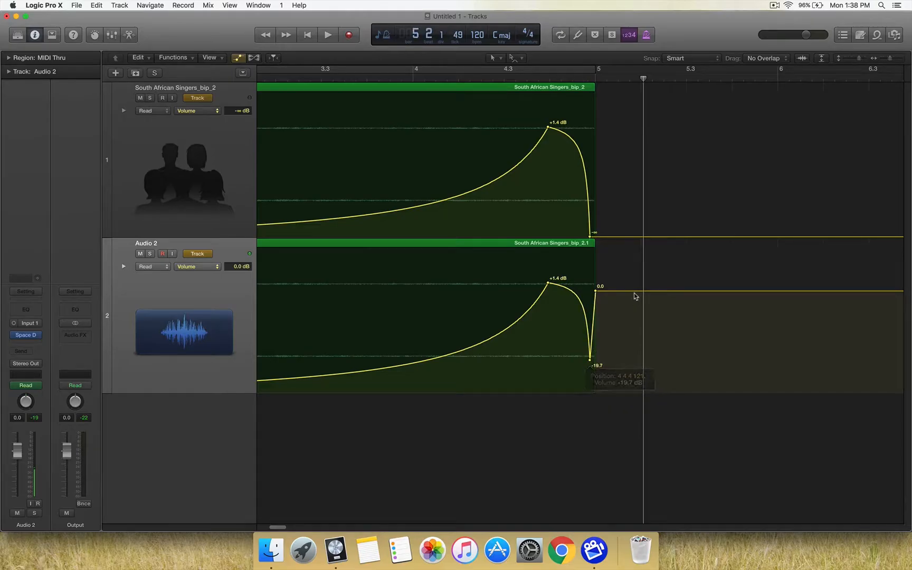
Lower the Audio 2 volume after bar 5 to -14.5 dB and play the passage from bar 4 into bar 5.
drag(634, 291, 641, 357)
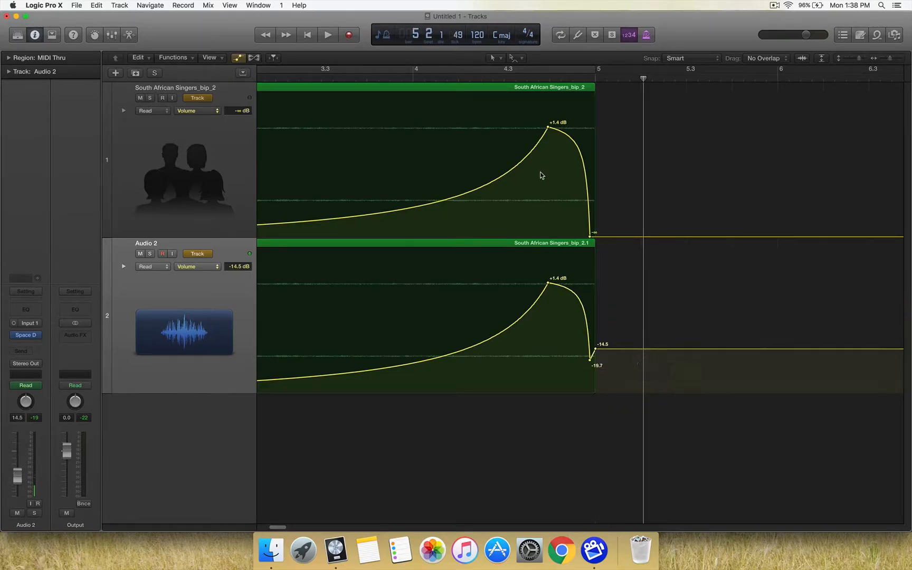
click(480, 82)
key(space)
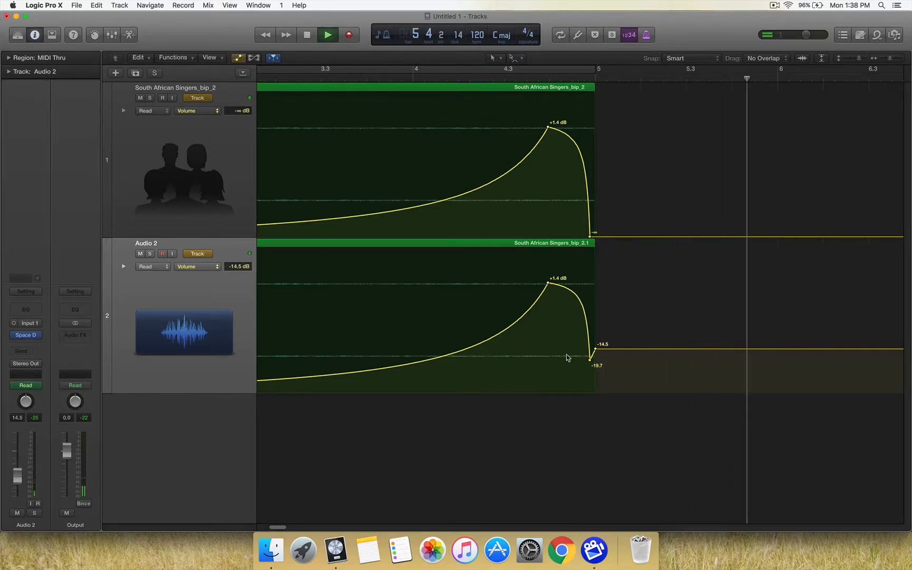
key(space)
Shift the Audio 2 dip point slightly later and its +1.4 dB peak to about 4 4 2, and play the ending.
click(591, 362)
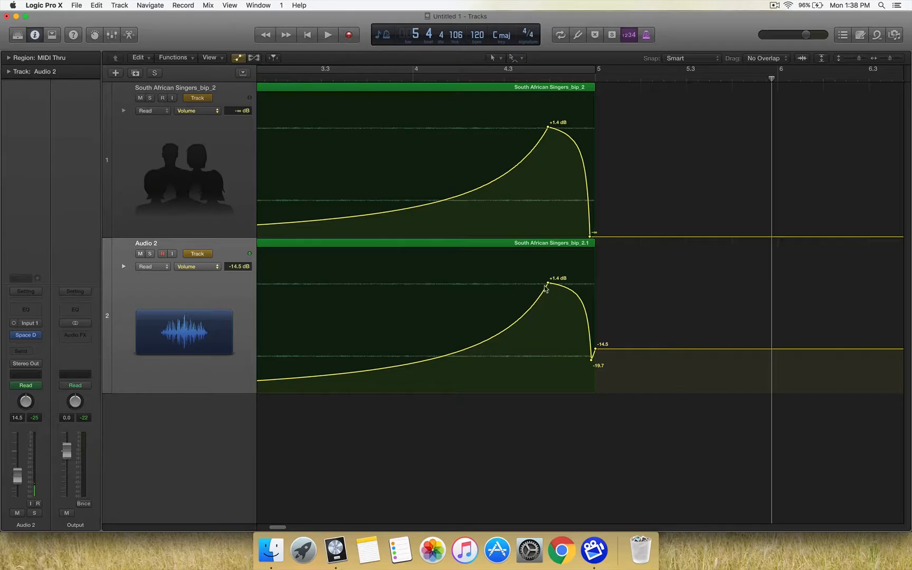
drag(549, 286, 564, 284)
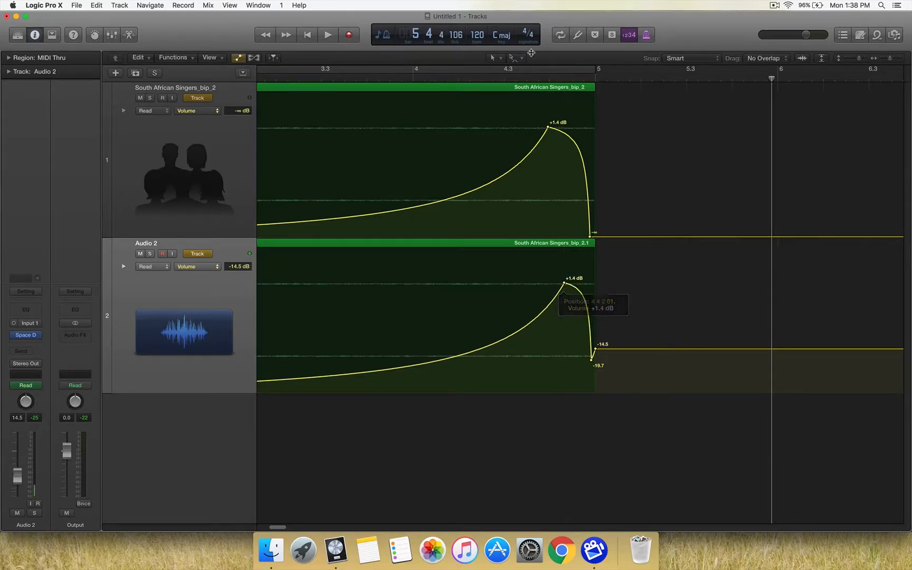
click(516, 77)
key(space)
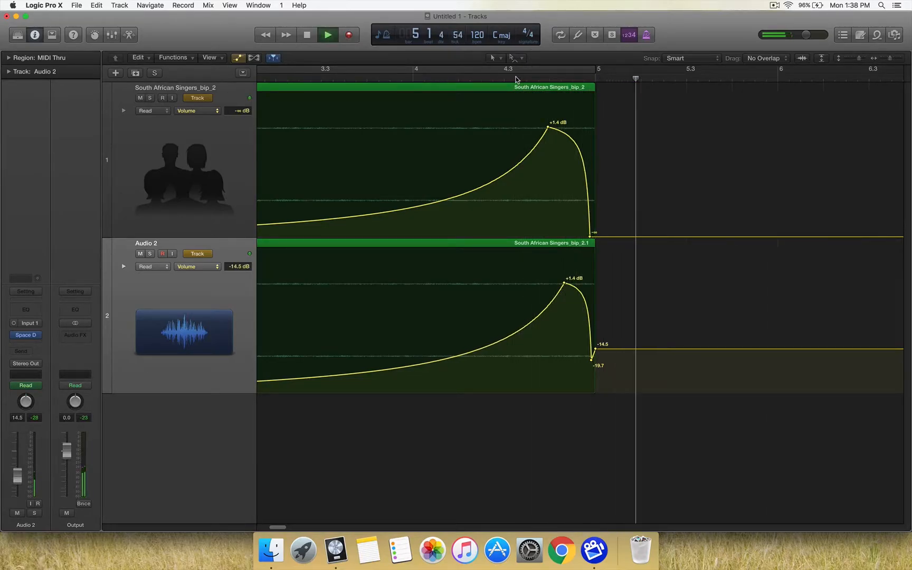
key(space)
Level the Audio 2 volume after bar 5 at -19.7 dB without the extra point, auditioning the ending from bar 4.
drag(595, 348, 593, 358)
click(496, 80)
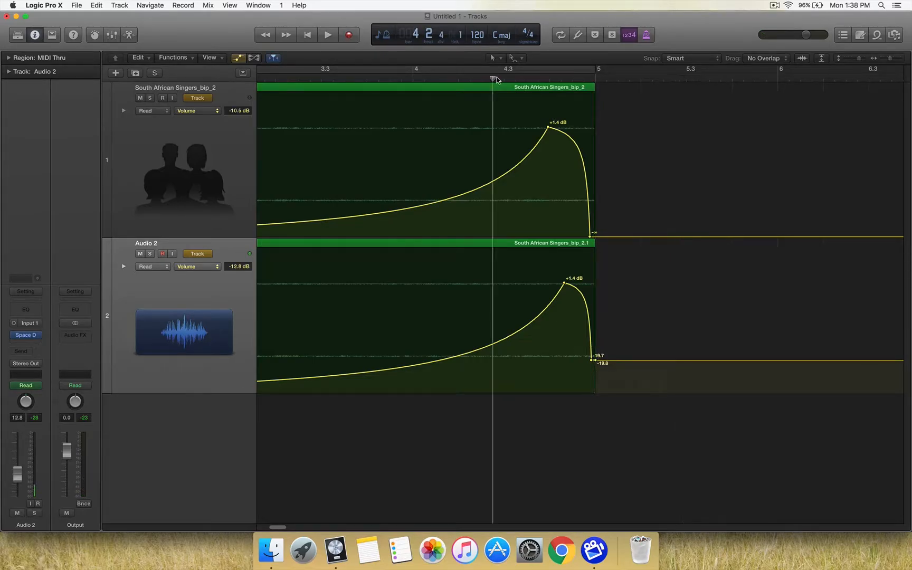
key(space)
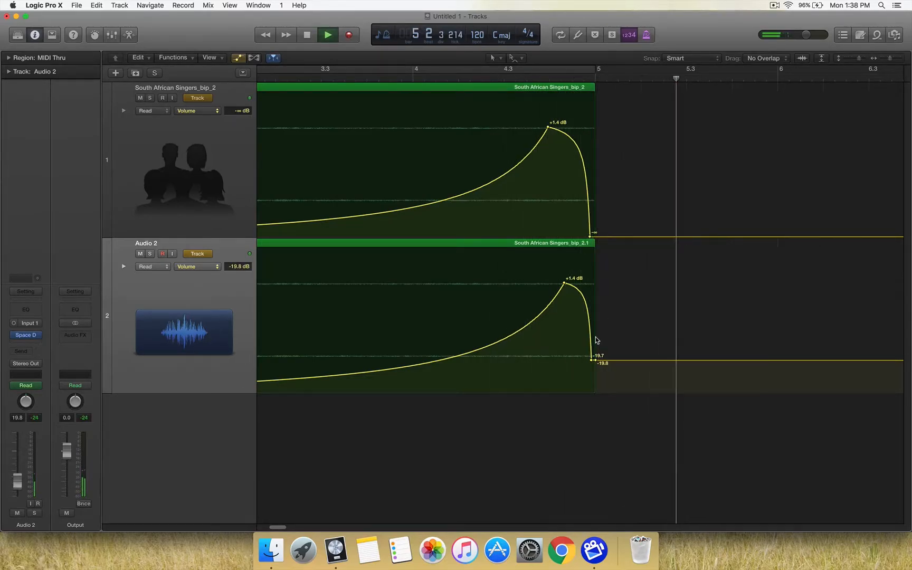
key(space)
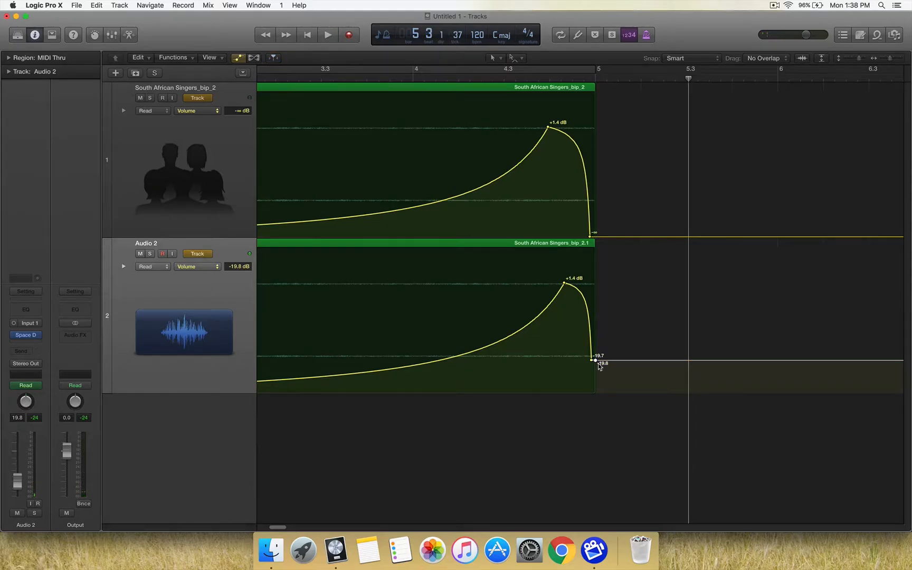
click(515, 79)
key(space)
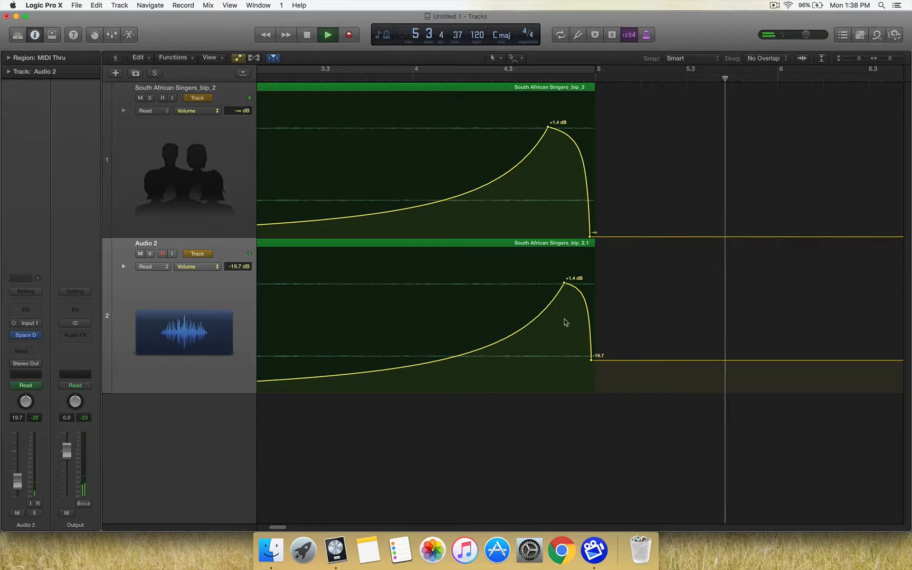
key(space)
Delete the 0.0 dB volume point at the start of the Audio 2 track and hide the automation.
drag(278, 527, 261, 532)
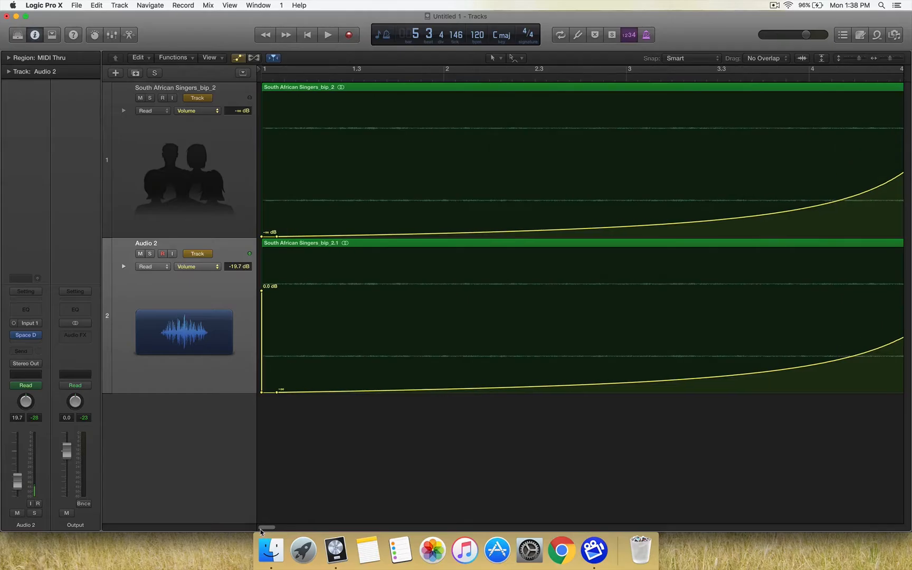
click(261, 291)
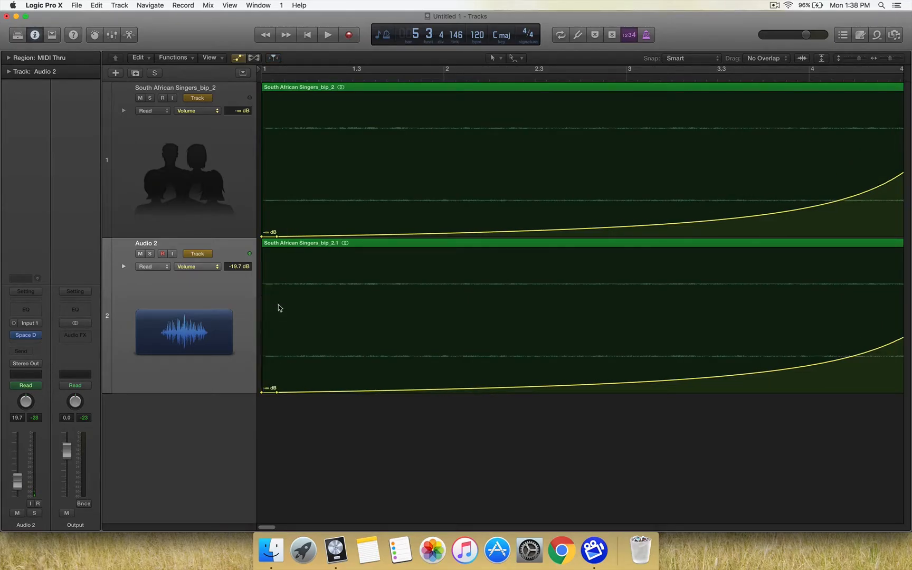
key(a)
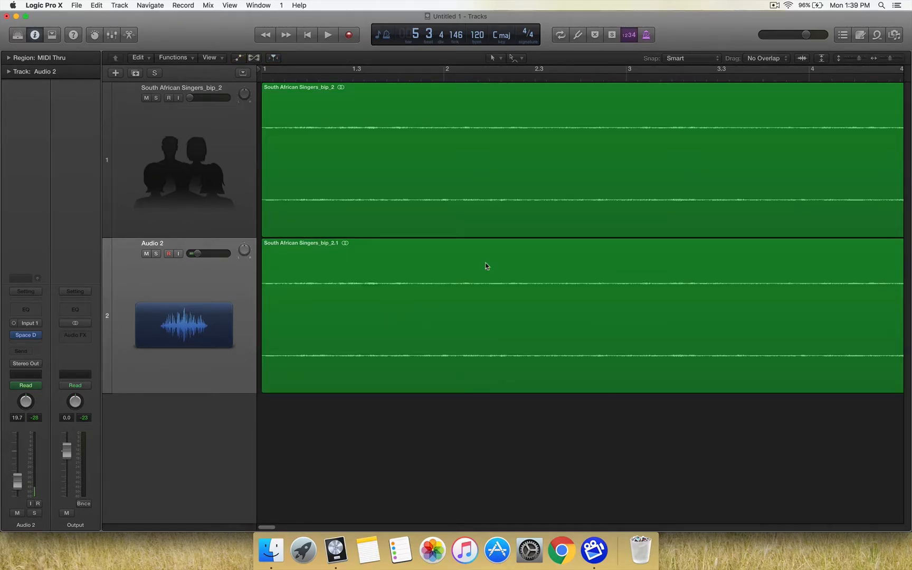
Trim the start of the Audio 2 region to 4 2 3 1 and play both tracks from bar 4.
drag(890, 59, 886, 60)
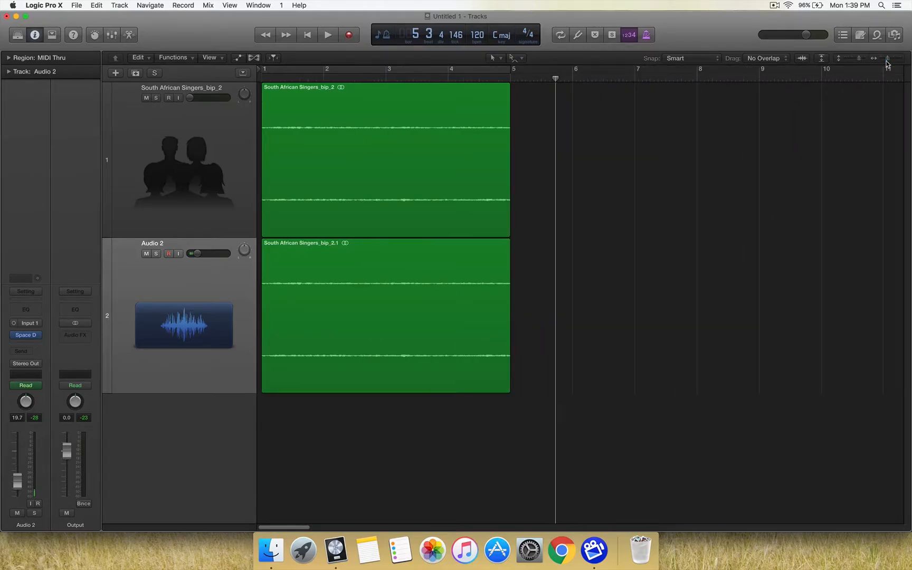
drag(262, 320, 467, 317)
drag(473, 316, 473, 316)
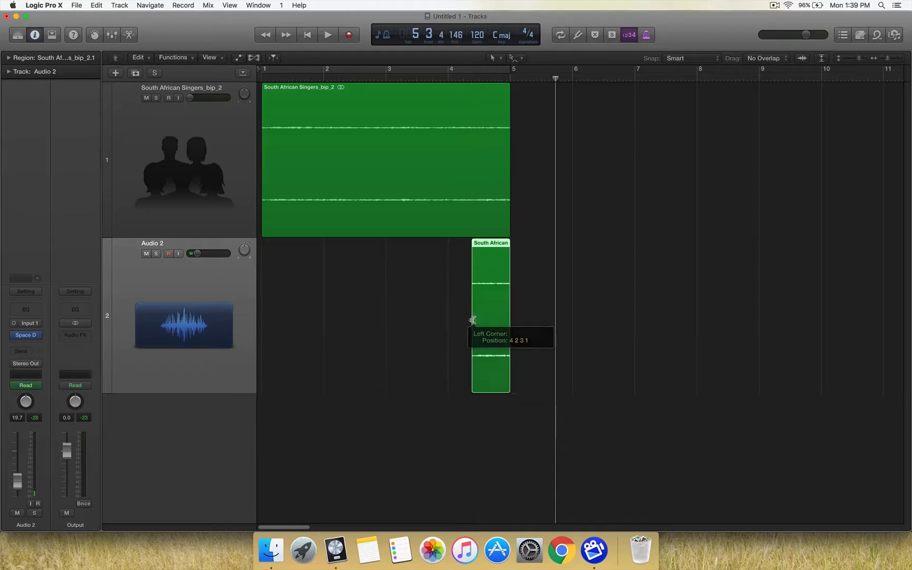
click(451, 76)
key(space)
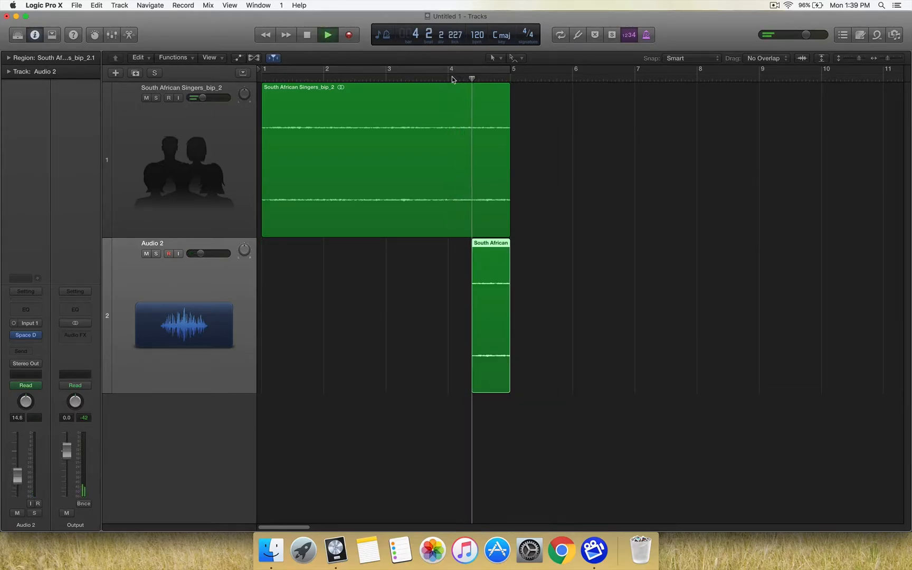
key(space)
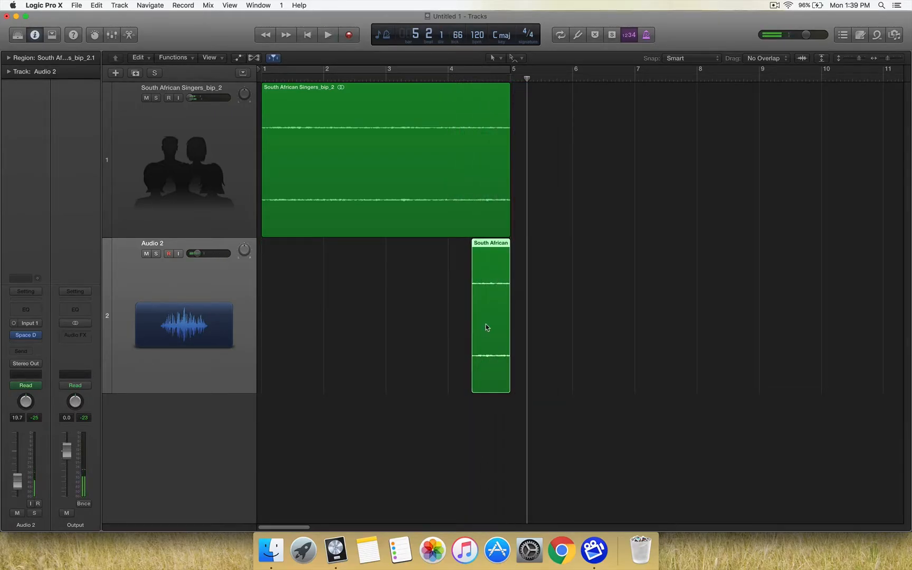
Trim the start of the Audio 2 region to just before beat 4 of bar 4 and play the transition into bar 5.
drag(479, 333, 492, 337)
click(484, 76)
key(space)
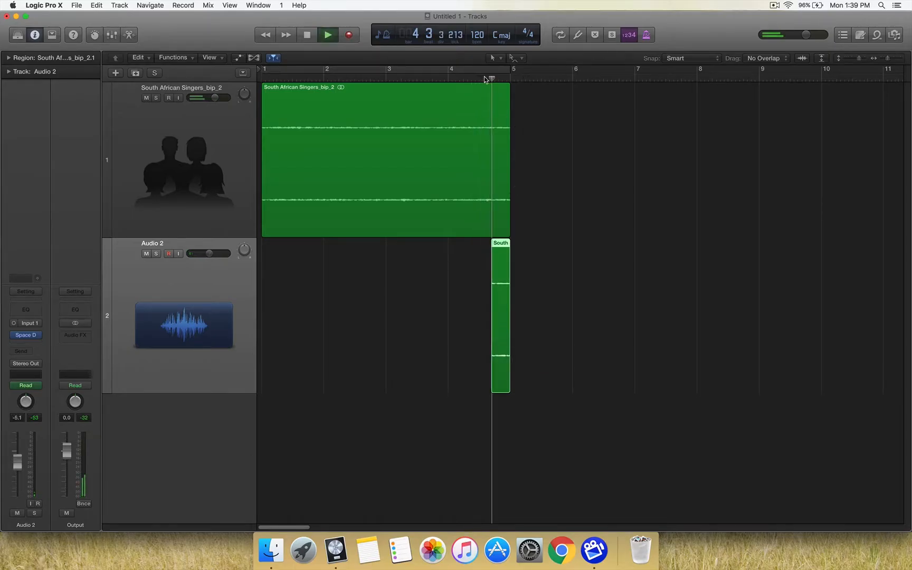
key(space)
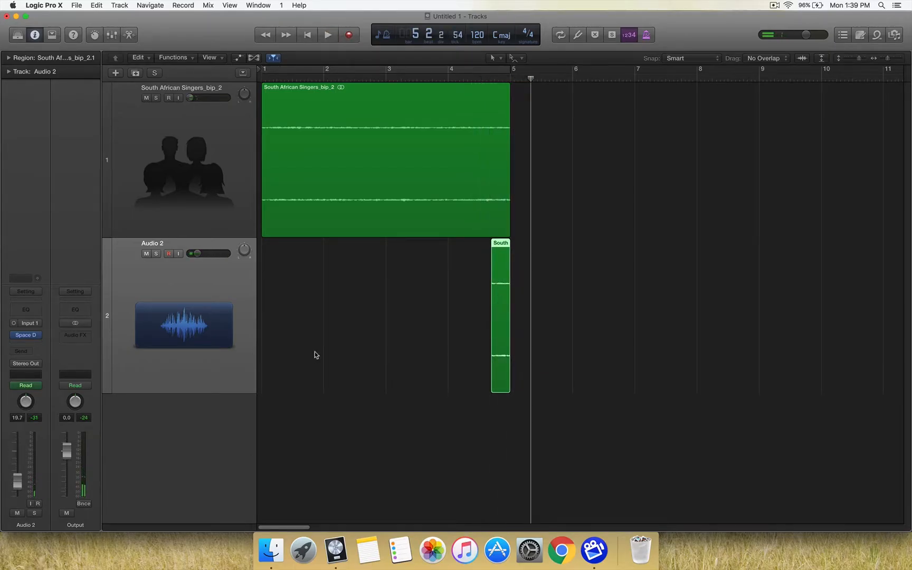
Show the automation and move Audio 2's second volume point to the start of the trimmed region at -57.3 dB.
key(a)
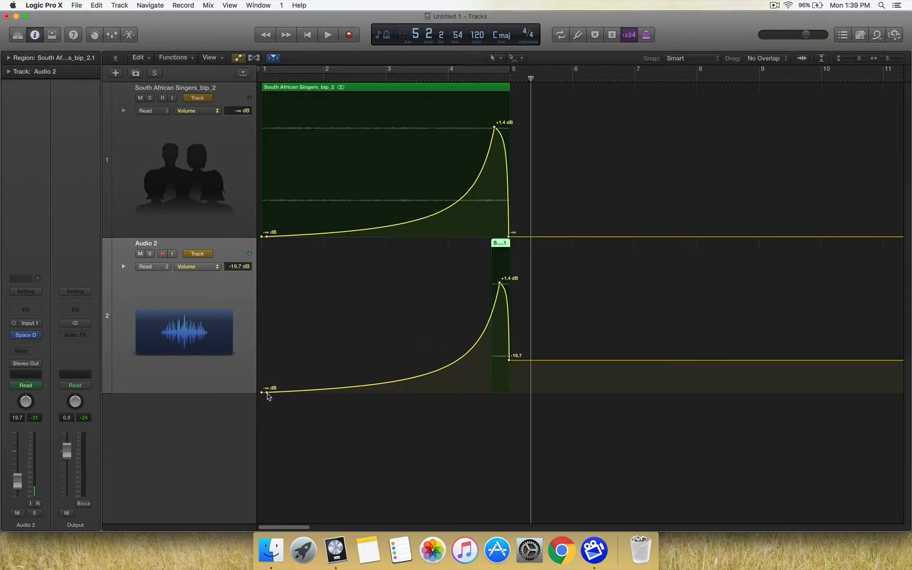
mouse_move(267, 394)
mouse_down()
mouse_move(510, 366)
mouse_move(269, 392)
mouse_up()
drag(268, 395, 495, 389)
Play both tracks several times from bar 4 past bar 5 to check the riser and its reverb tail.
click(452, 78)
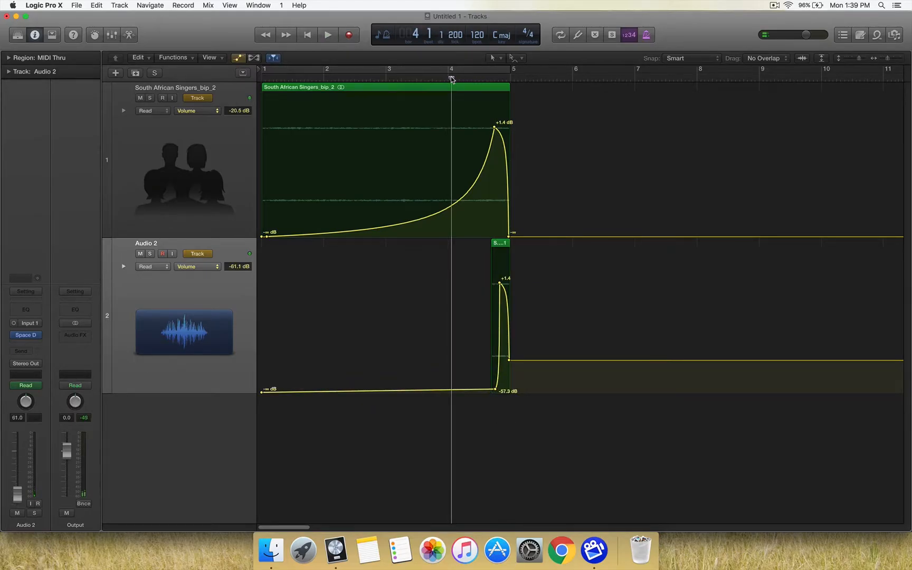
key(space)
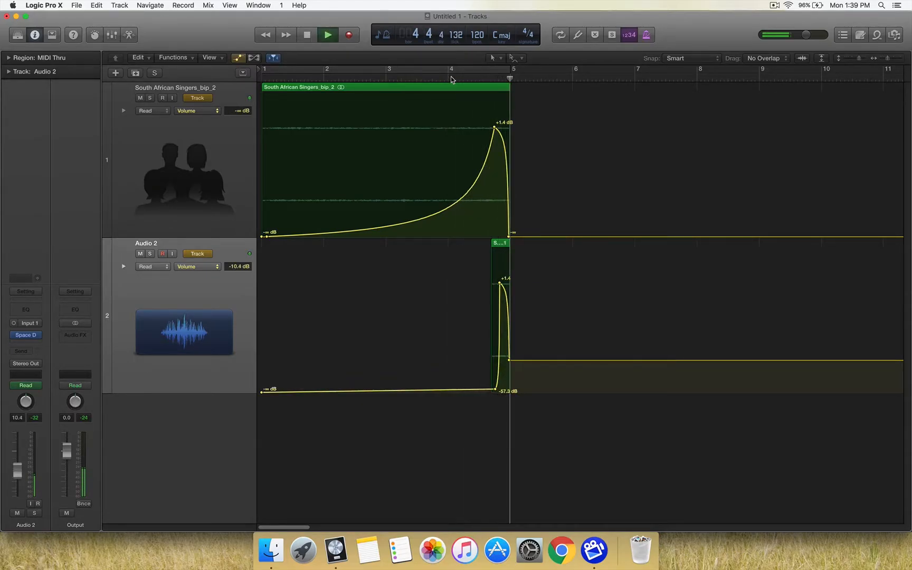
key(space)
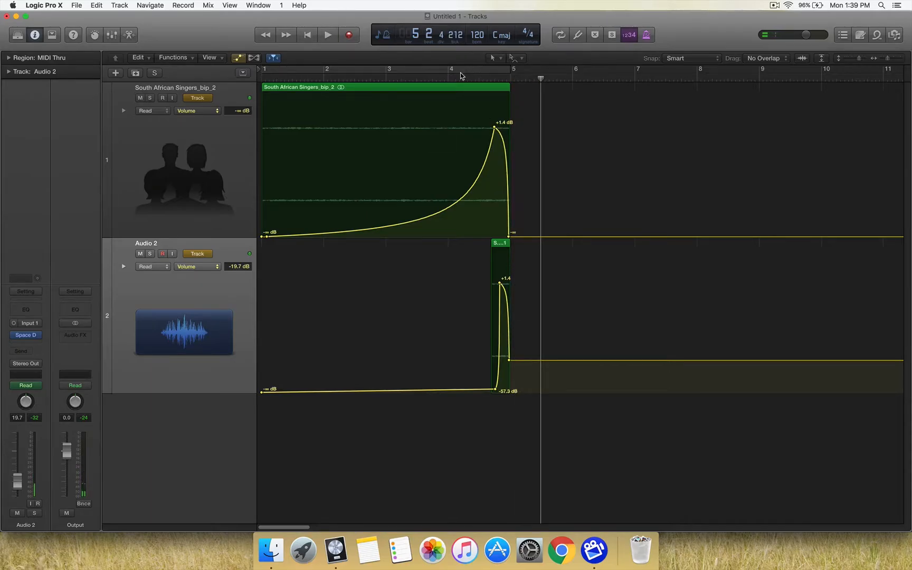
click(460, 71)
click(461, 70)
click(459, 79)
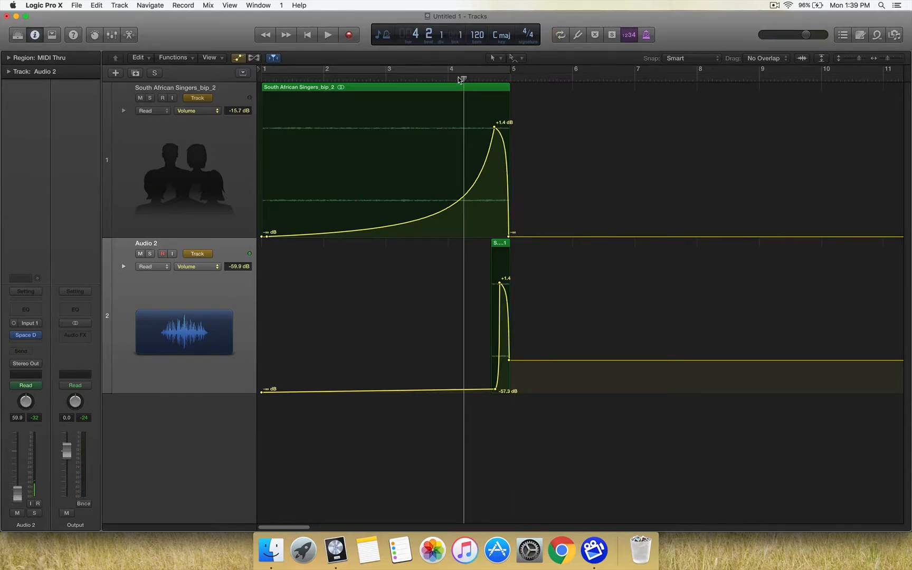
key(space)
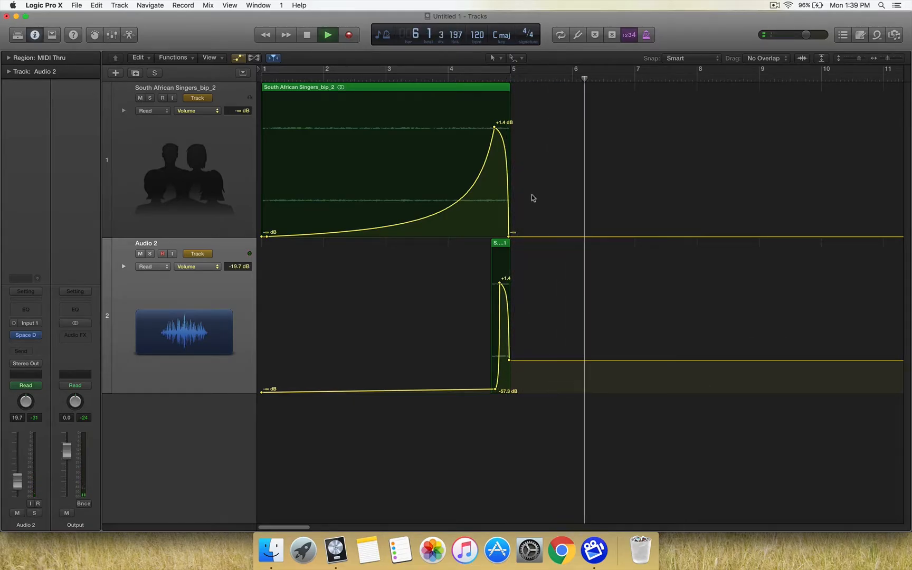
click(460, 79)
key(space)
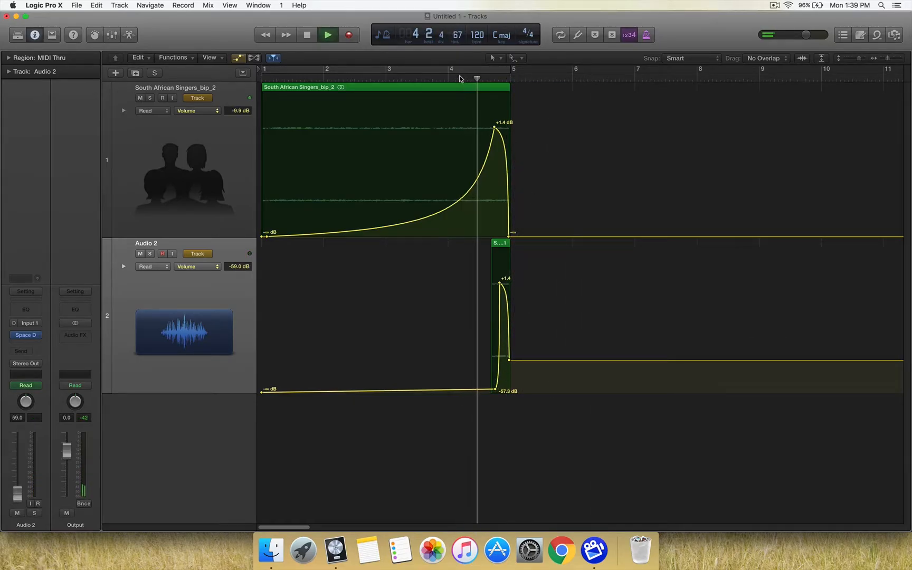
key(space)
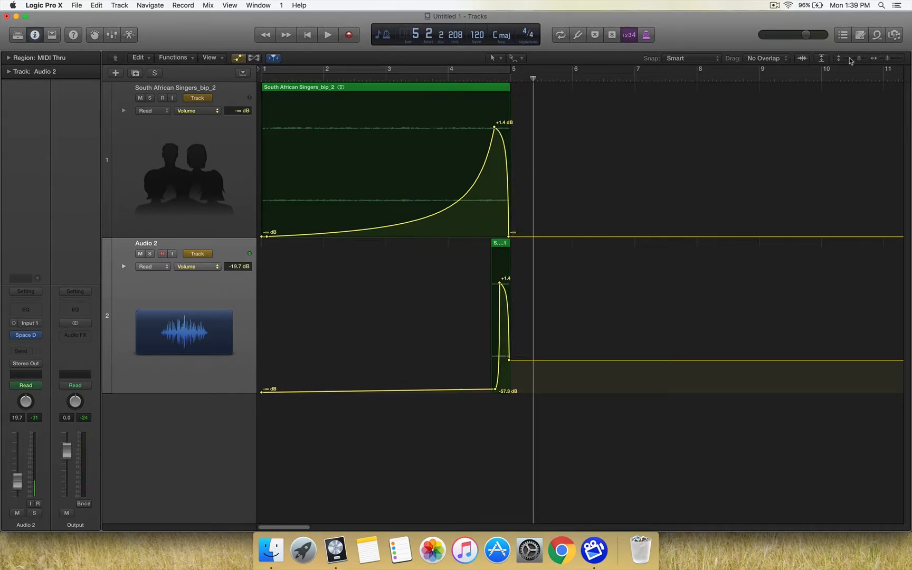
Reduce the track height and create one new software instrument track below Audio 2.
drag(859, 61, 856, 62)
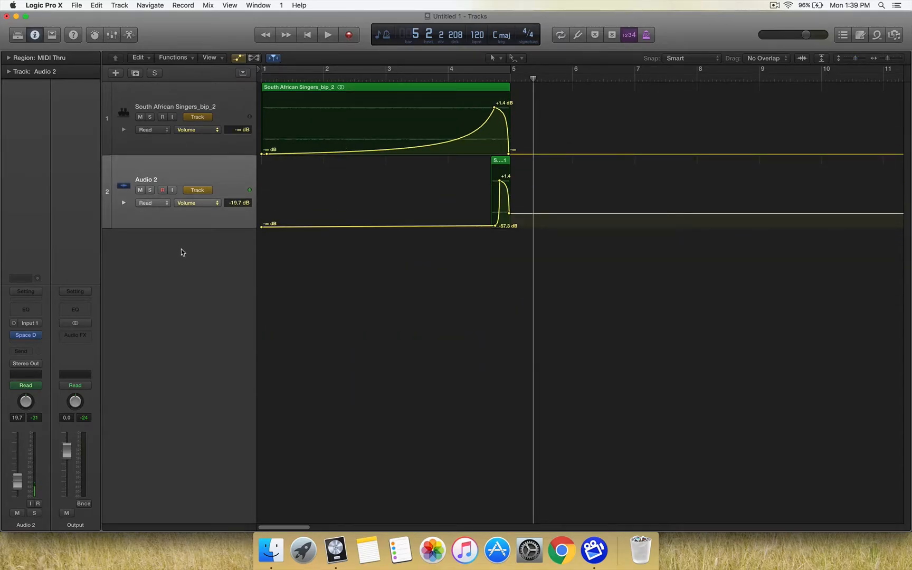
click(116, 74)
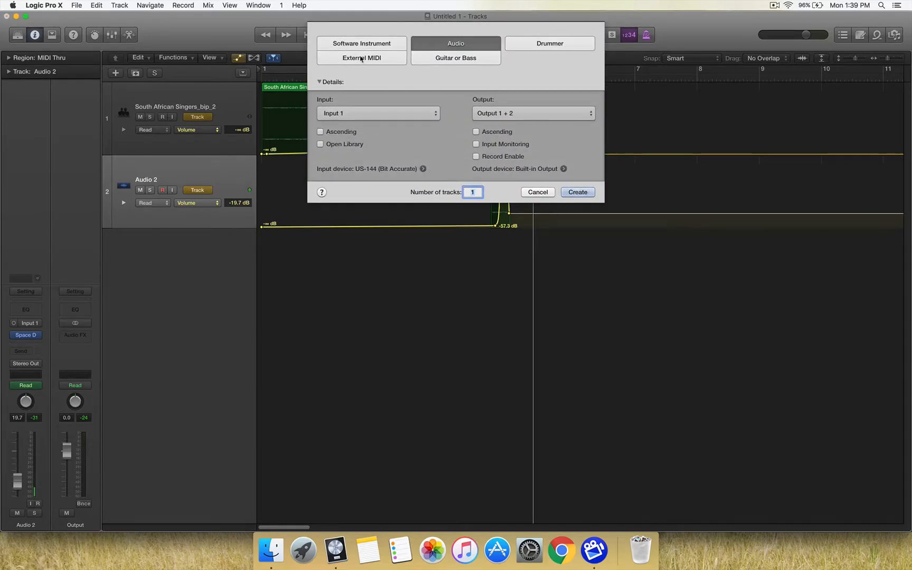
click(361, 45)
click(577, 161)
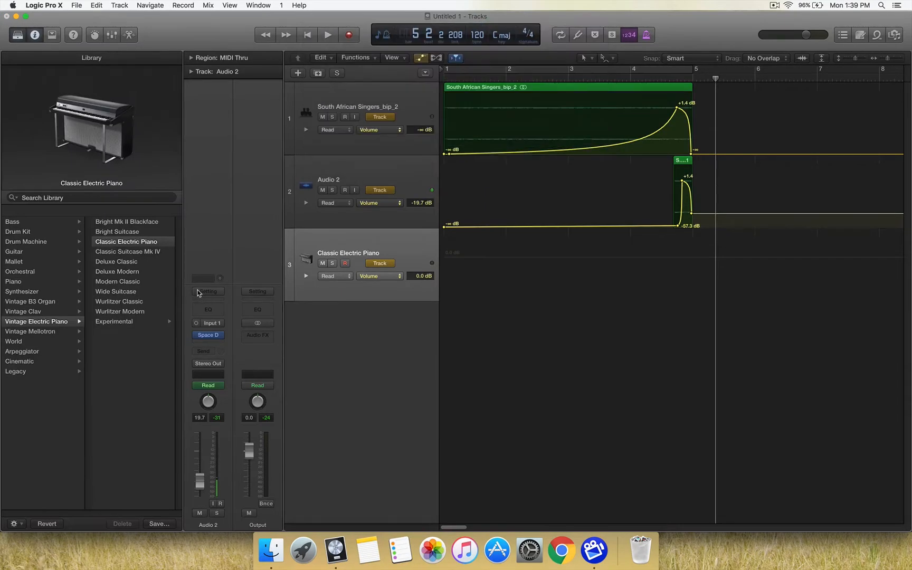
Load the Ethereal World patch from Cinematic Textures on the new instrument track, hide the automation and lower the track's volume to -10.2 dB.
click(34, 362)
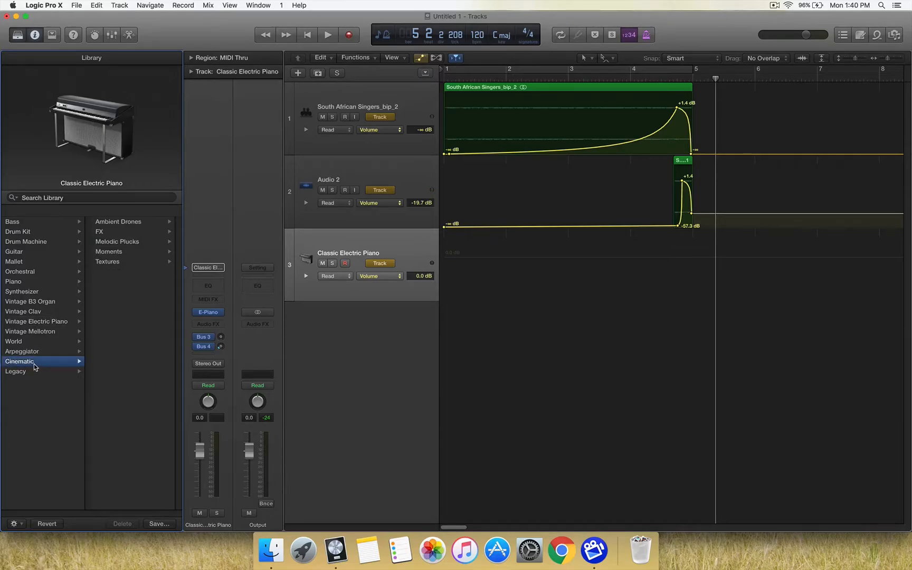
click(136, 223)
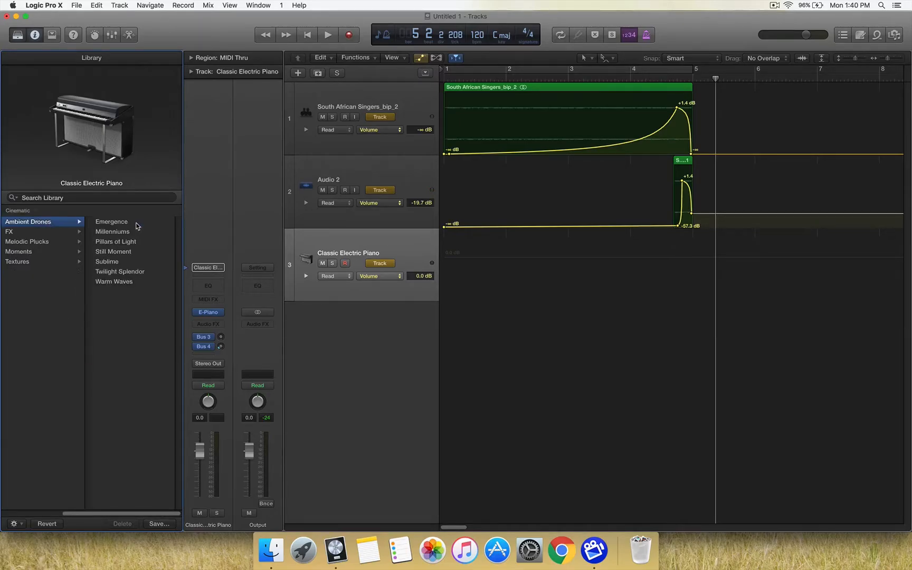
click(36, 261)
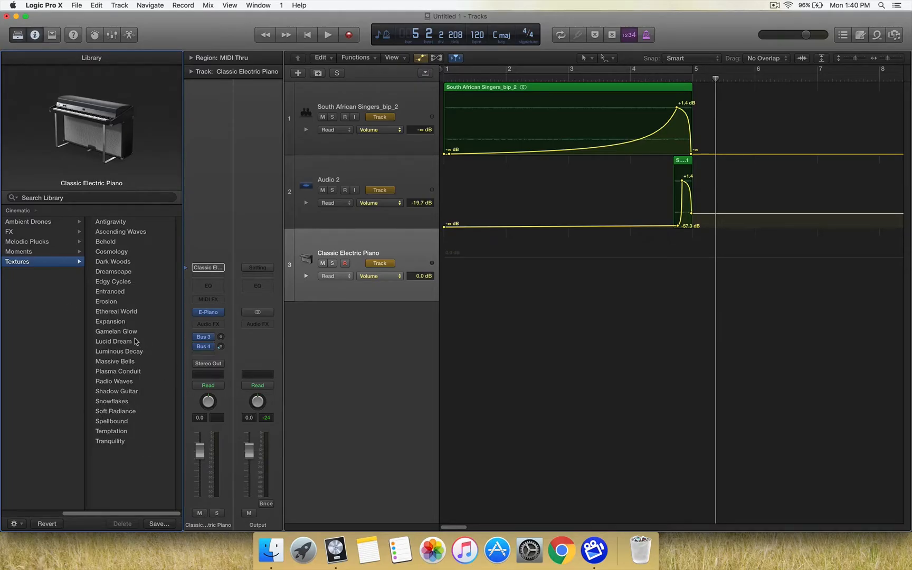
click(126, 314)
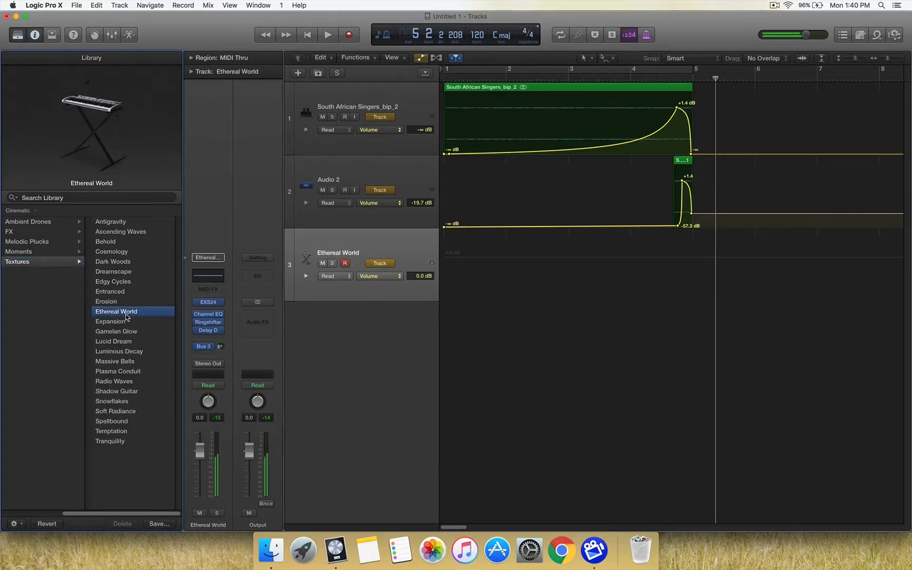
click(420, 58)
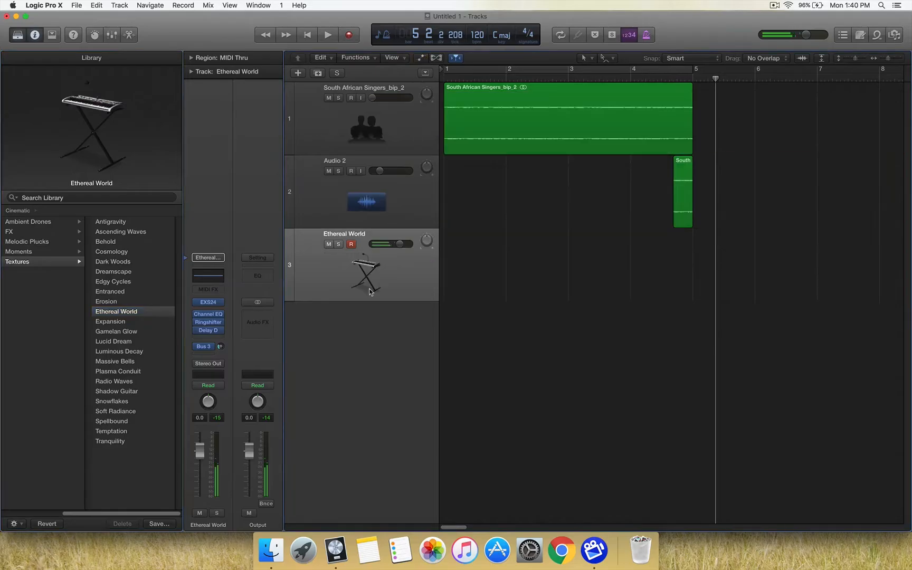
mouse_move(388, 249)
mouse_down()
mouse_move(373, 250)
mouse_move(384, 252)
mouse_up()
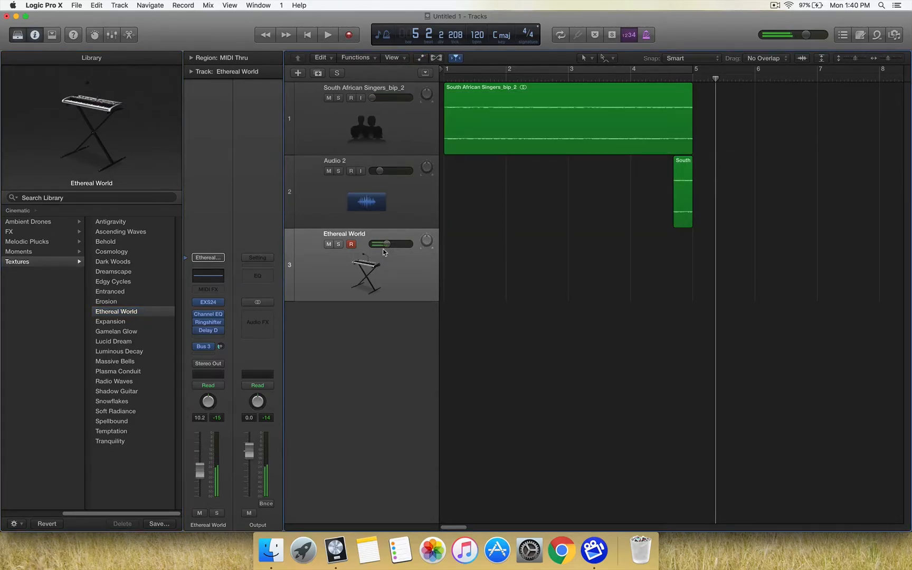
Record a sustained Ethereal World part from bar 1 and trim the end of its region to bar 5.
click(443, 79)
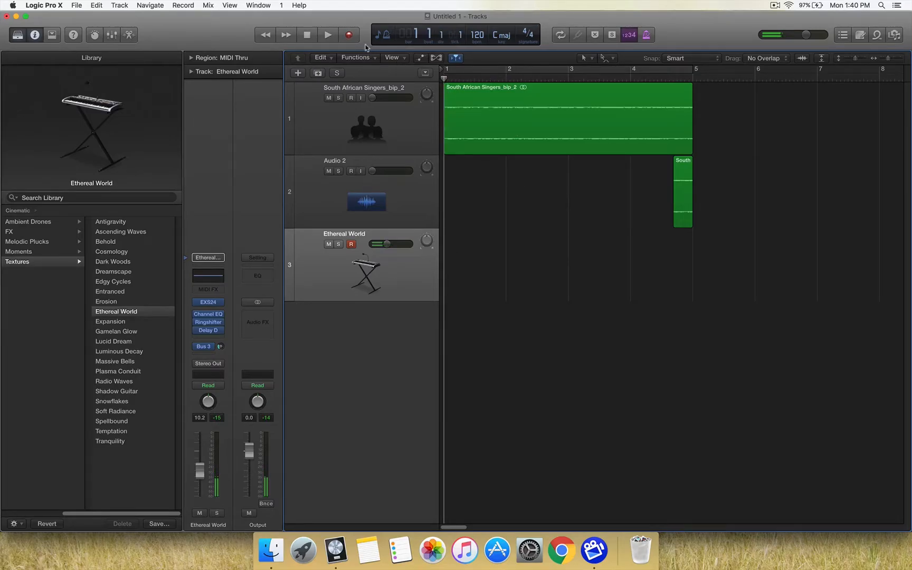
click(349, 35)
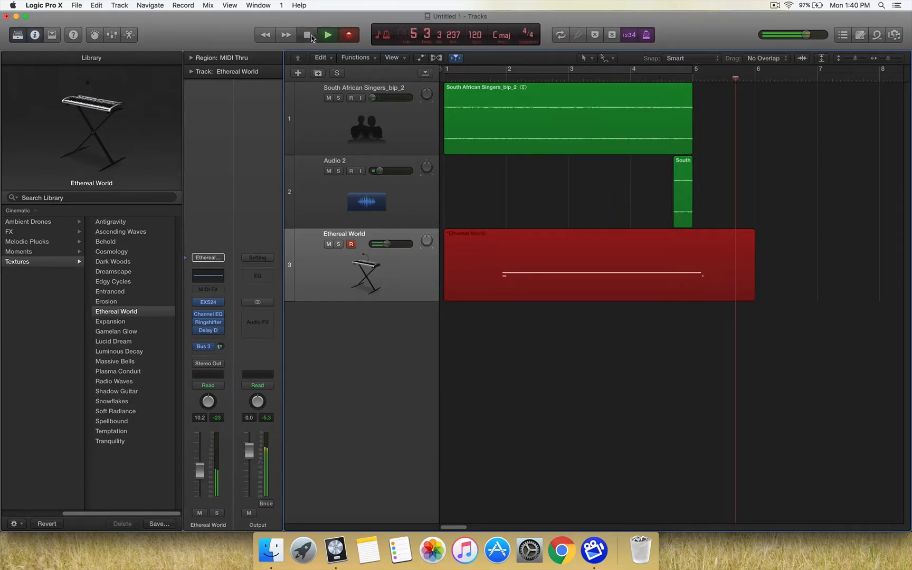
click(310, 35)
drag(753, 278, 692, 275)
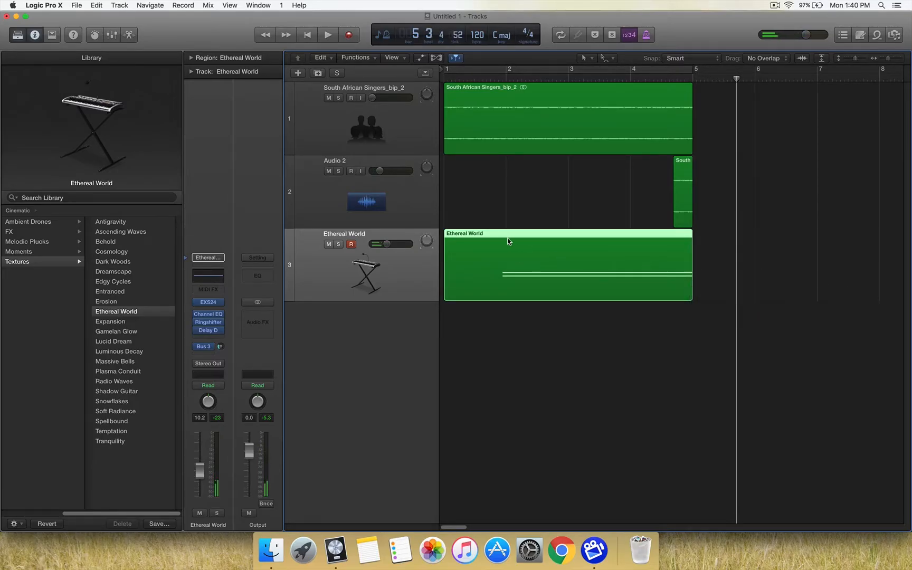
Draw volume automation on Ethereal World that starts at -∞ dB, curves up to a peak late in bar 4 and drops back to -∞ dB.
key(a)
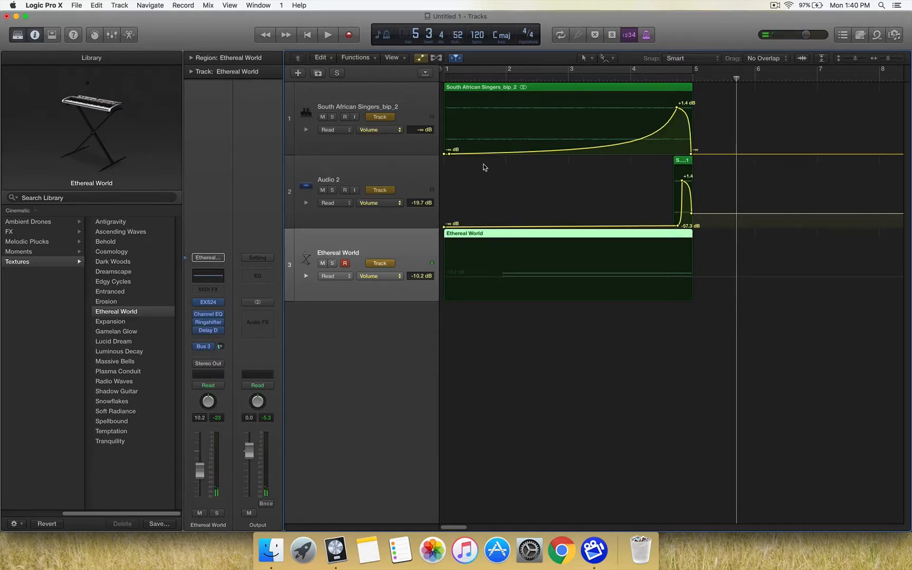
click(453, 284)
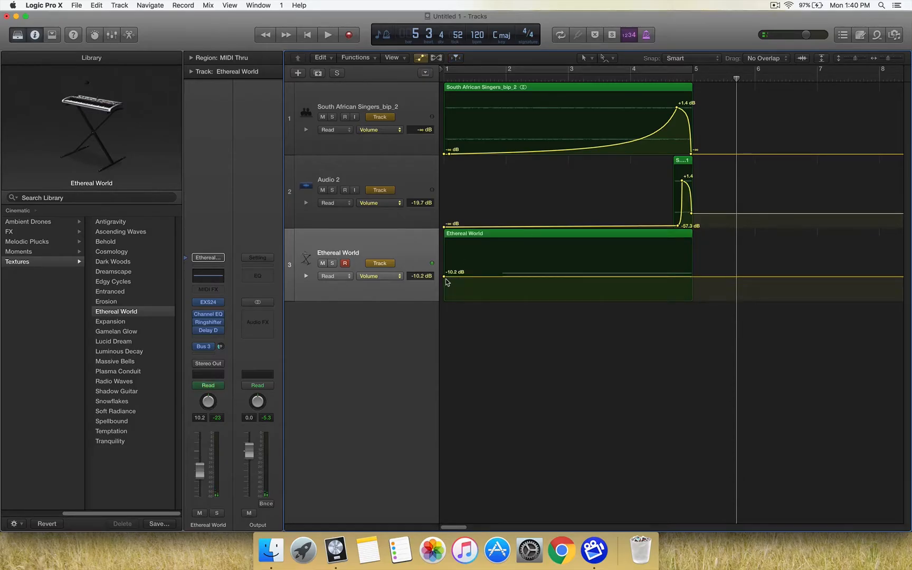
drag(501, 278, 524, 302)
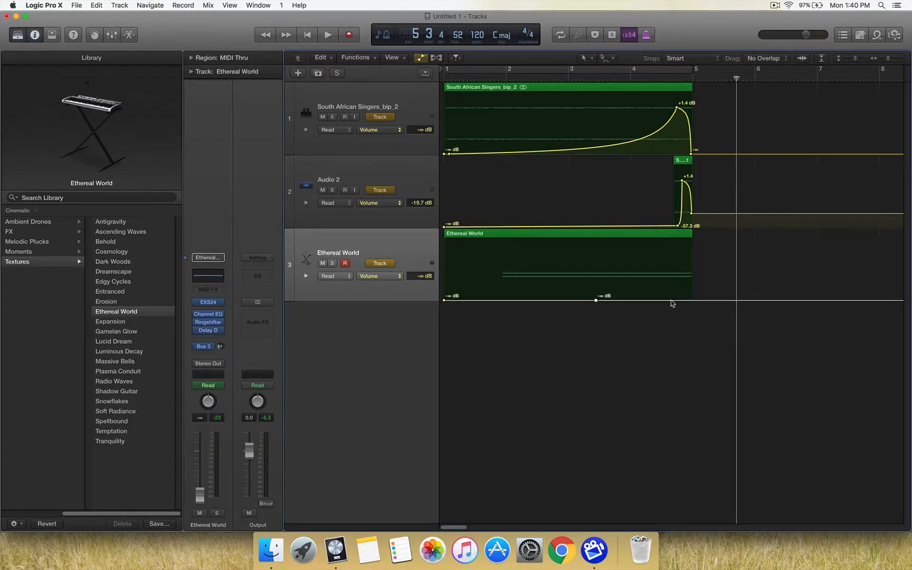
drag(678, 300, 687, 264)
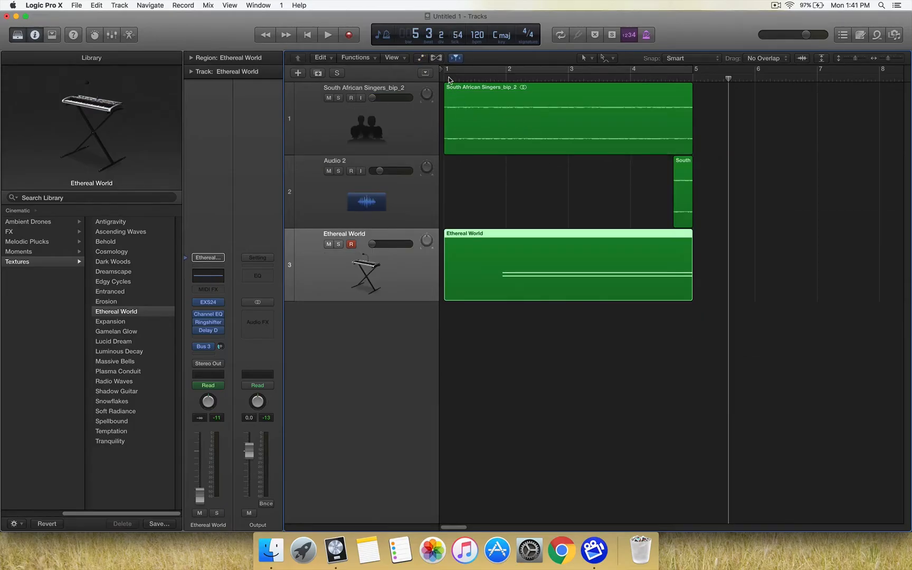
During playback, lower Ethereal World's volume peak to -7.1 dB and move the start of its rise to position 3 2 1 158.
click(448, 79)
key(space)
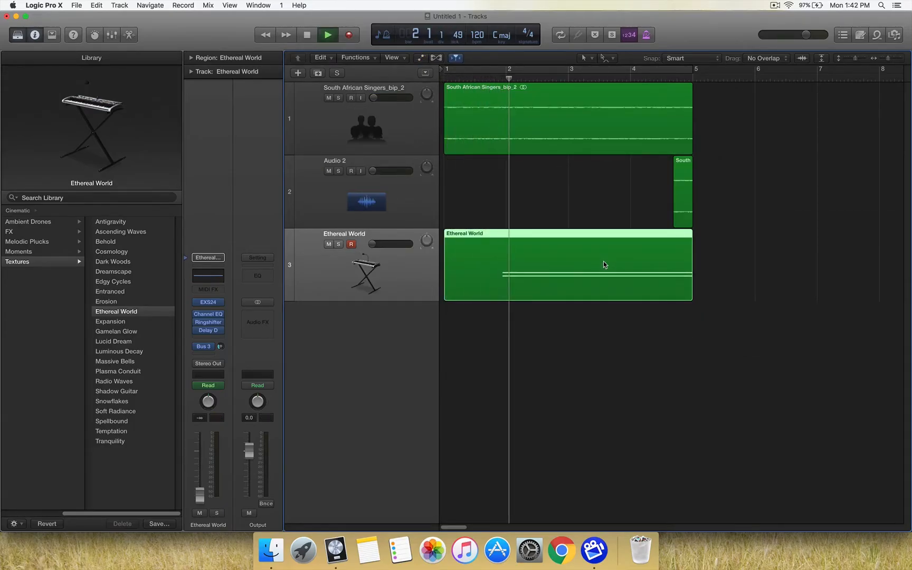
key(a)
drag(678, 258, 677, 260)
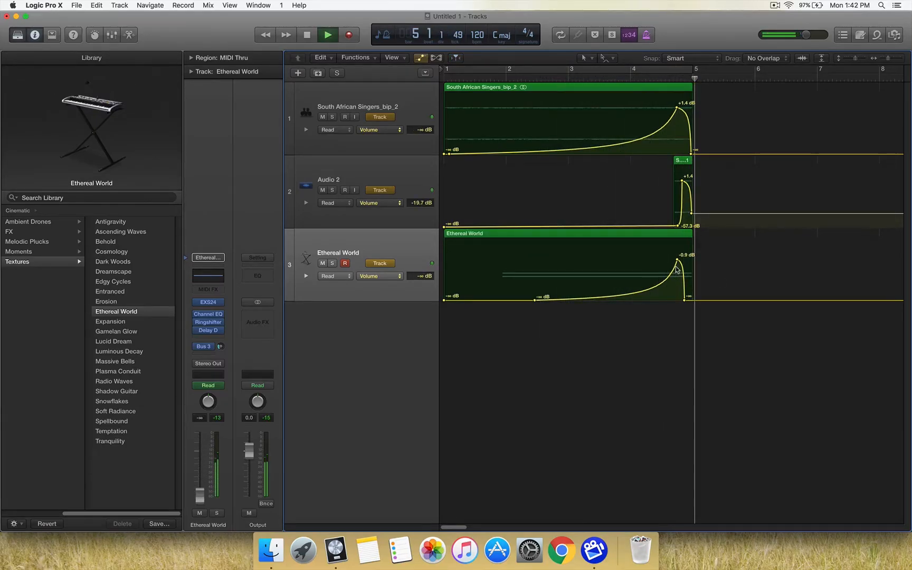
drag(677, 259, 677, 272)
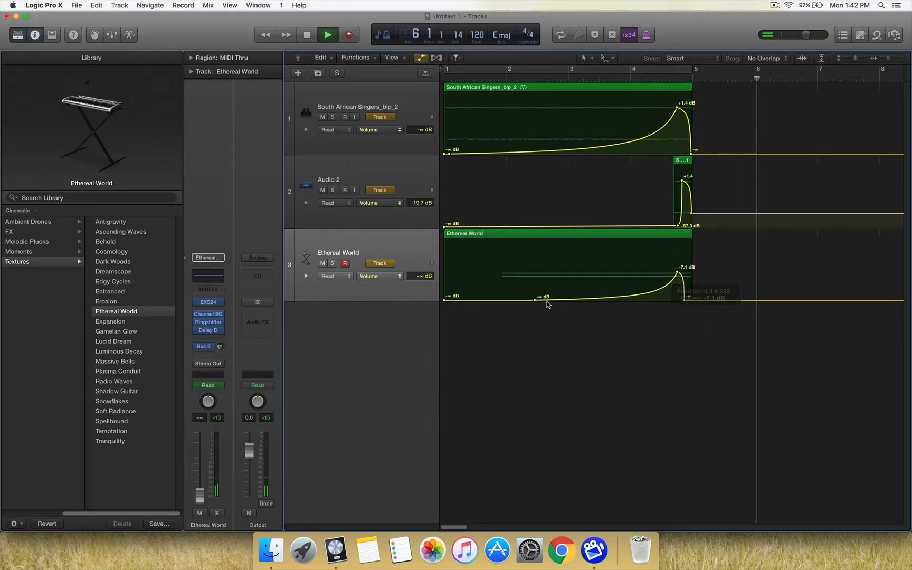
drag(535, 298, 586, 300)
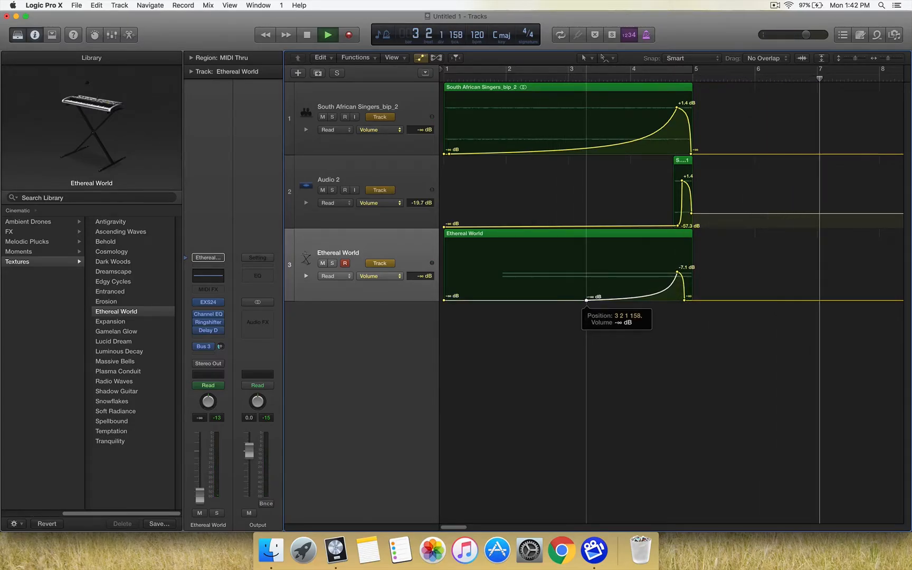
Play the three tracks from bar 1 past bar 5 to check how Ethereal World blends into the riser.
click(546, 78)
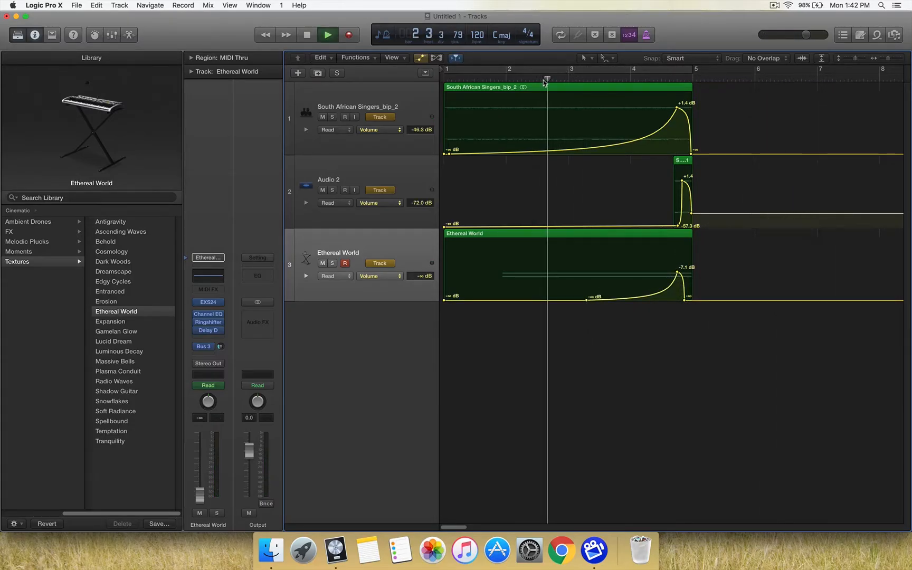
click(460, 74)
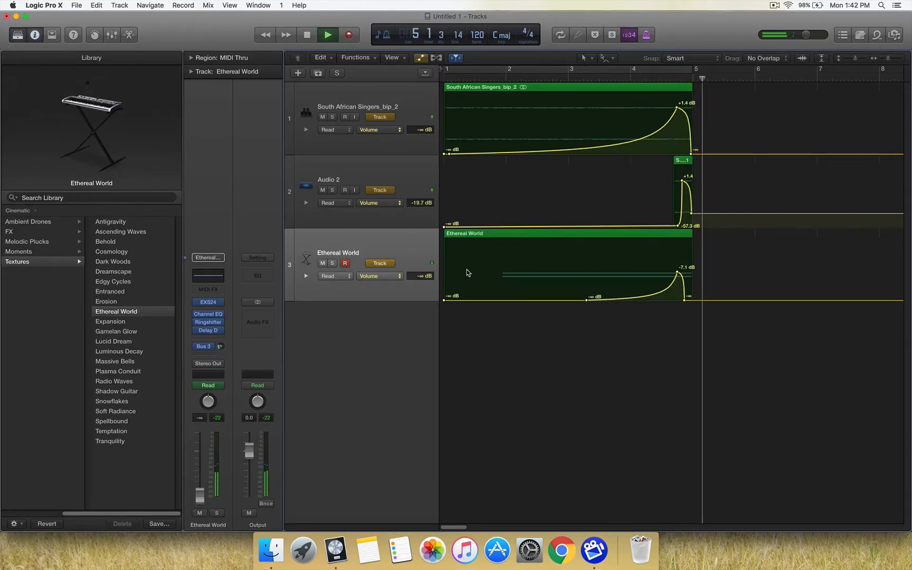
key(space)
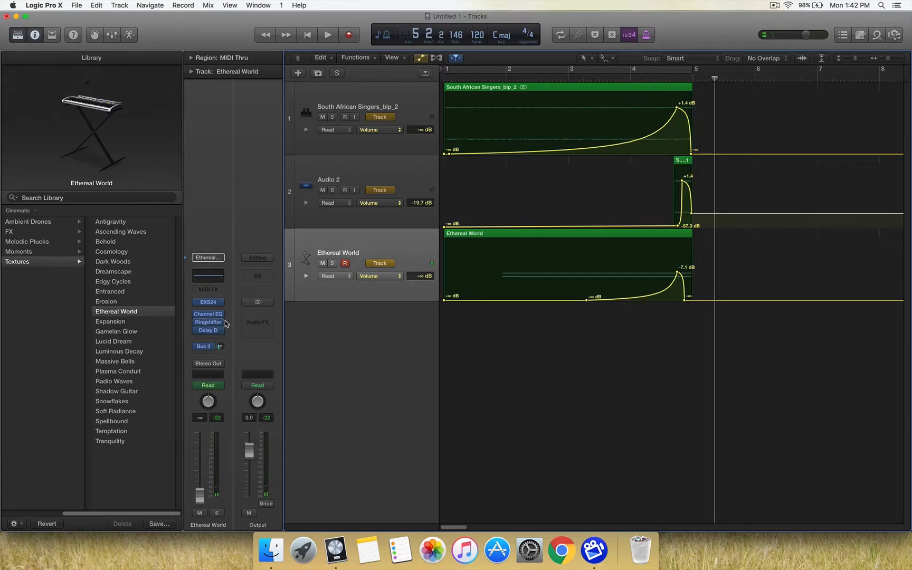
click(31, 233)
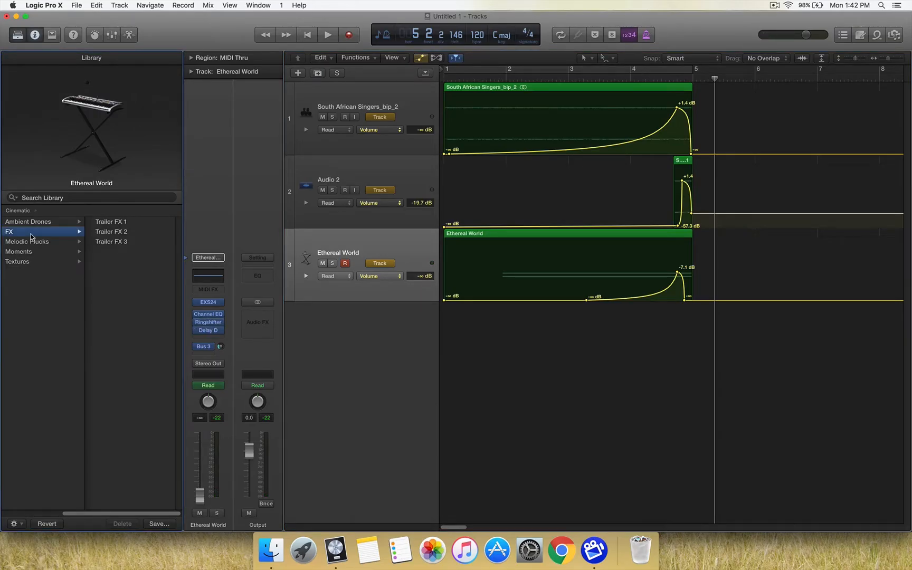
click(121, 224)
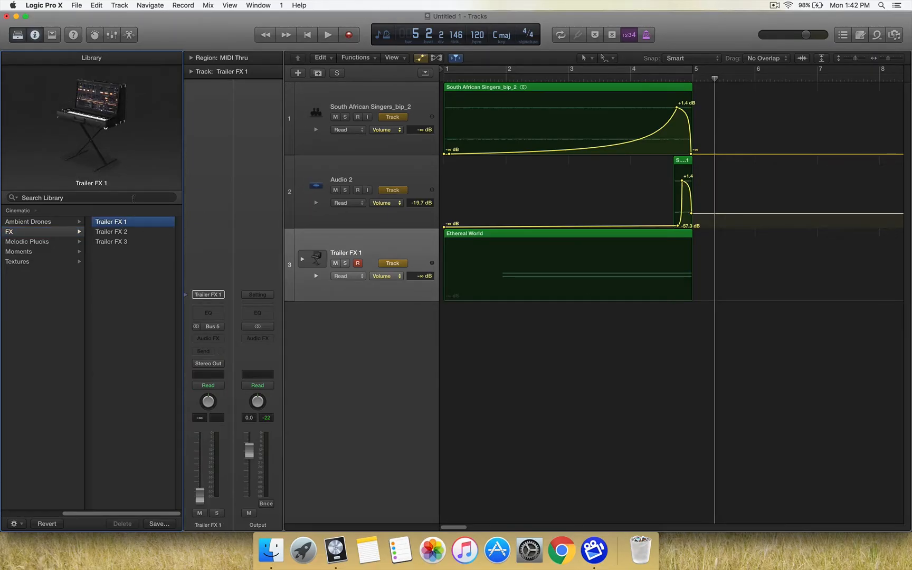
key(super+z)
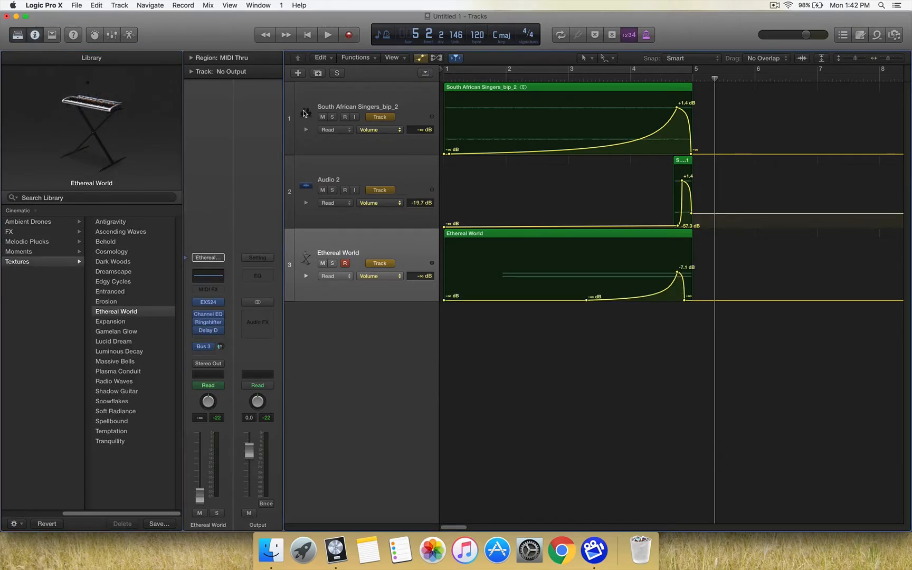
Create one new software instrument track below Ethereal World and load the Trailer FX 1 patch from Cinematic FX on it.
click(298, 74)
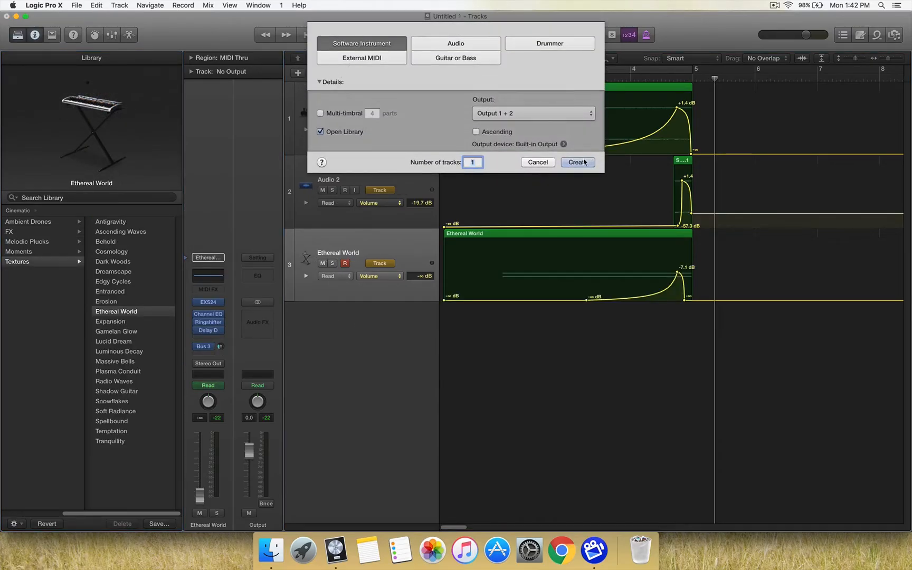
key(Return)
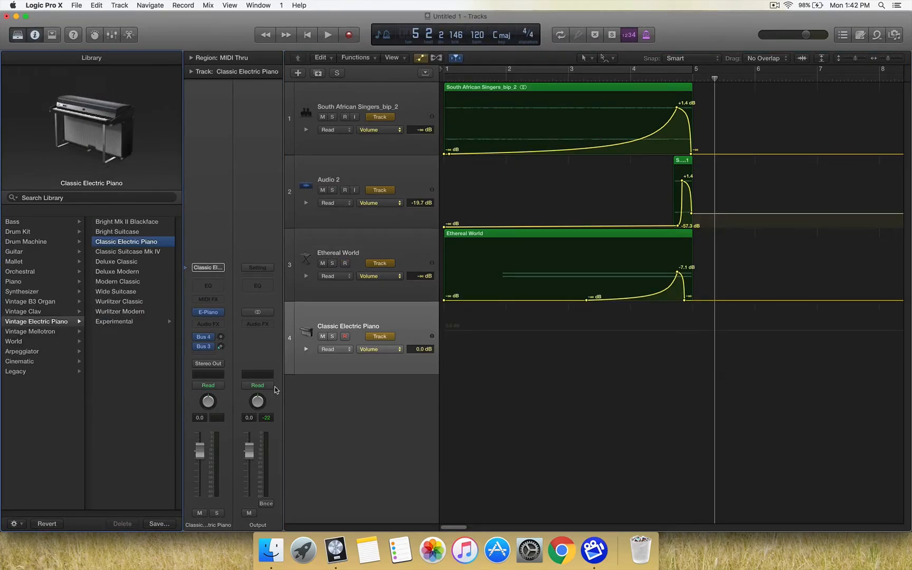
click(25, 363)
click(107, 233)
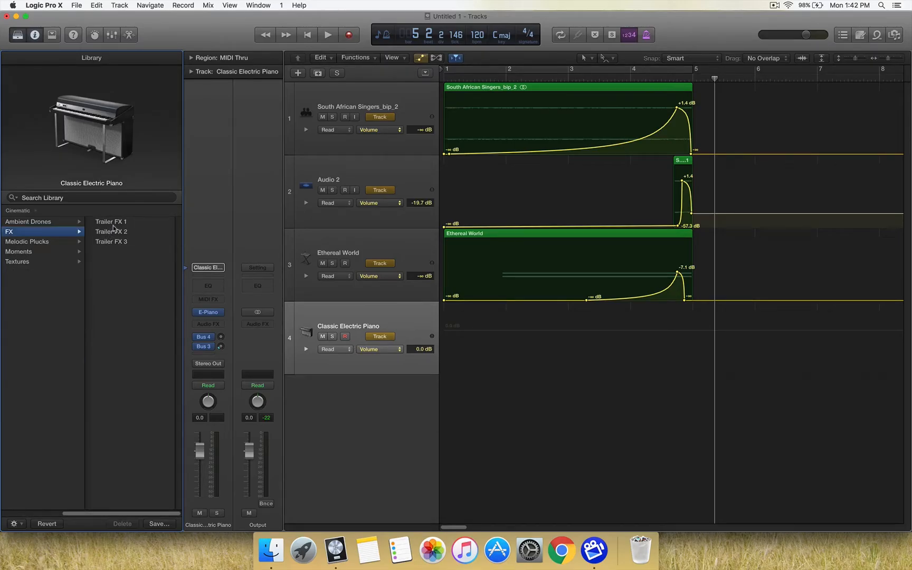
click(113, 224)
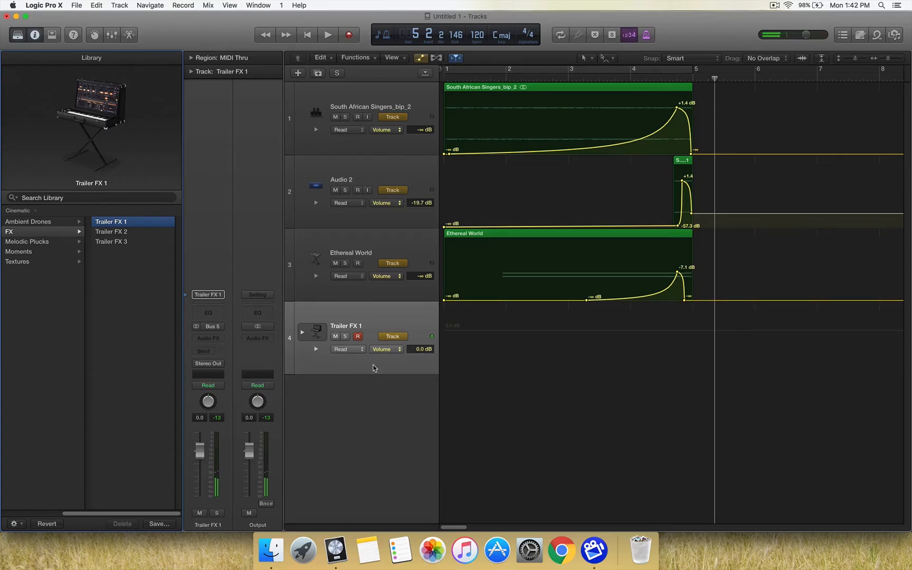
Hide the automation and record a sustained Trailer FX 1 note across the transition, from late in bar 4 into bar 6.
key(a)
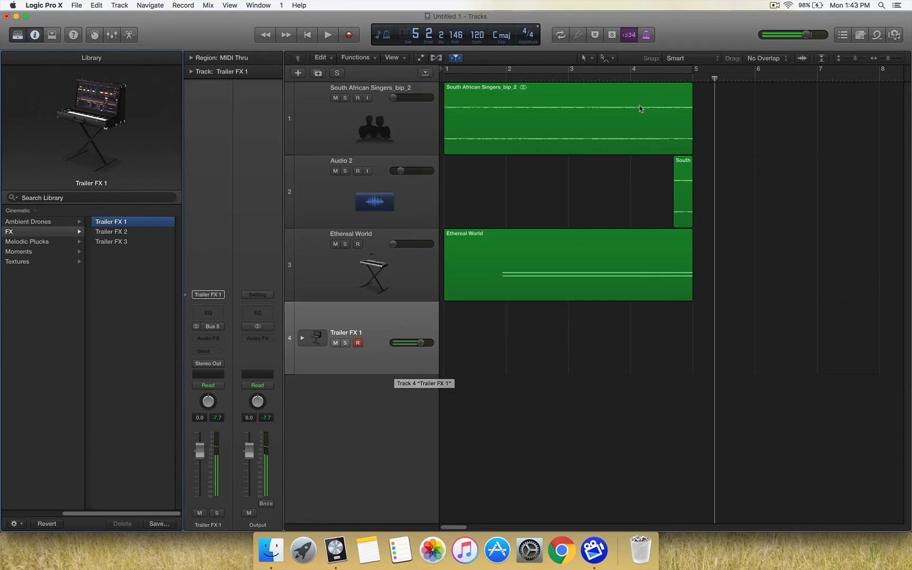
click(599, 79)
click(350, 36)
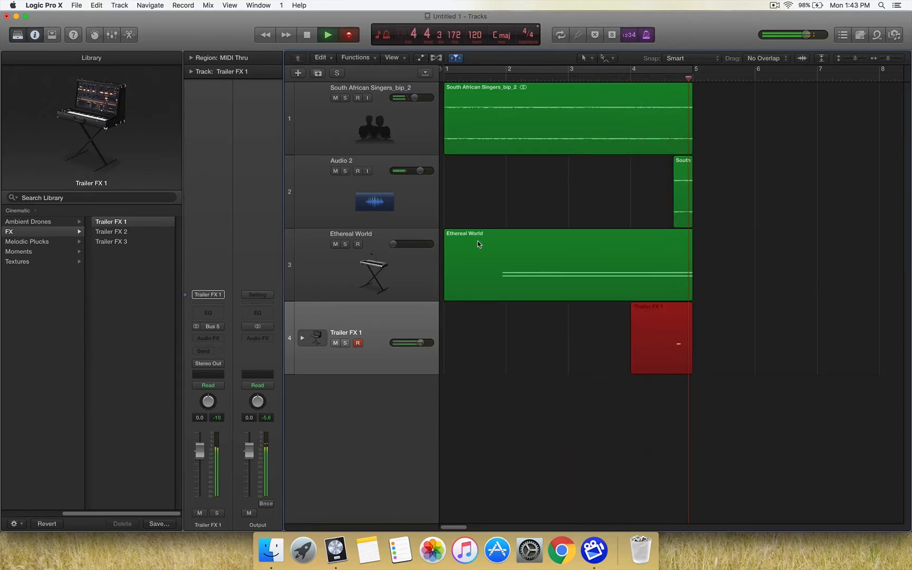
click(308, 35)
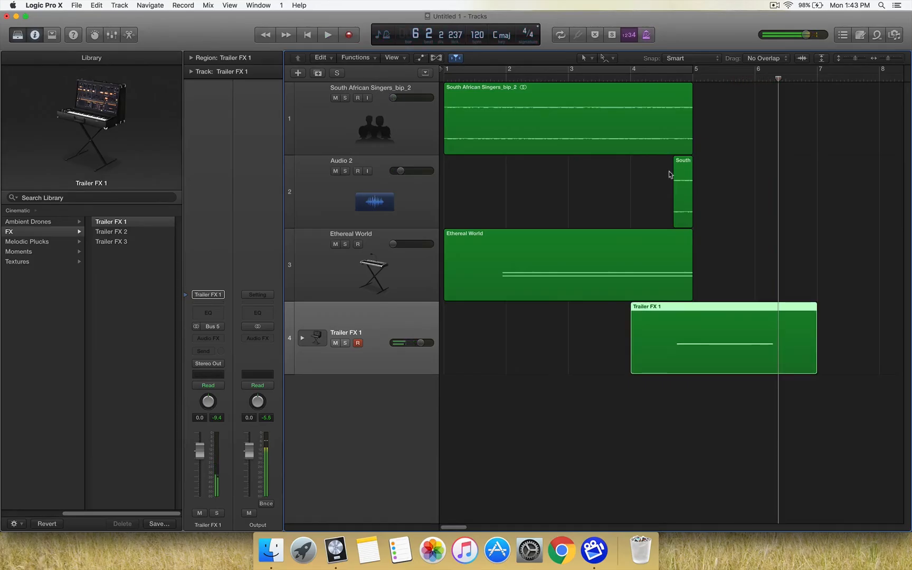
Play the arrangement from bar 1 and move the Trailer FX 1 region slightly earlier, starting just before bar 4.
click(446, 78)
key(space)
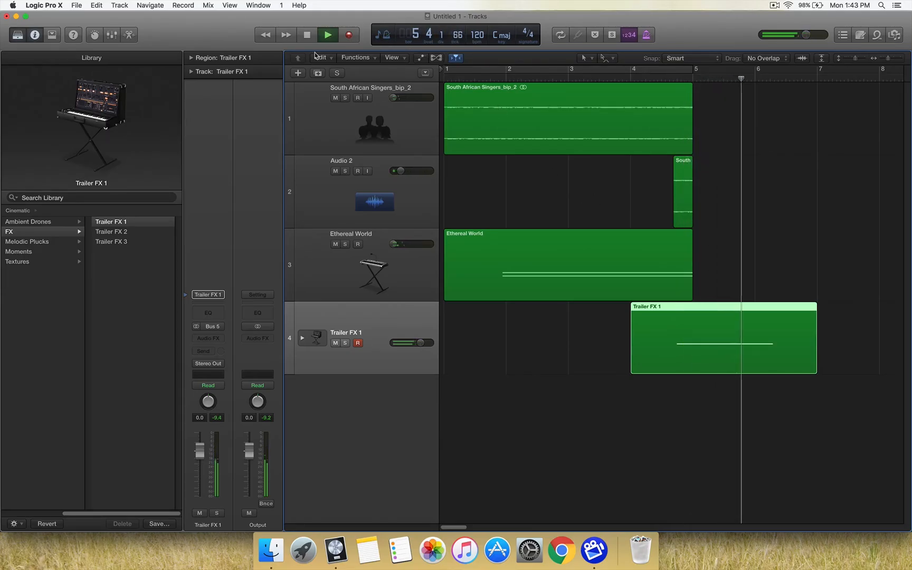
key(space)
drag(686, 310, 677, 309)
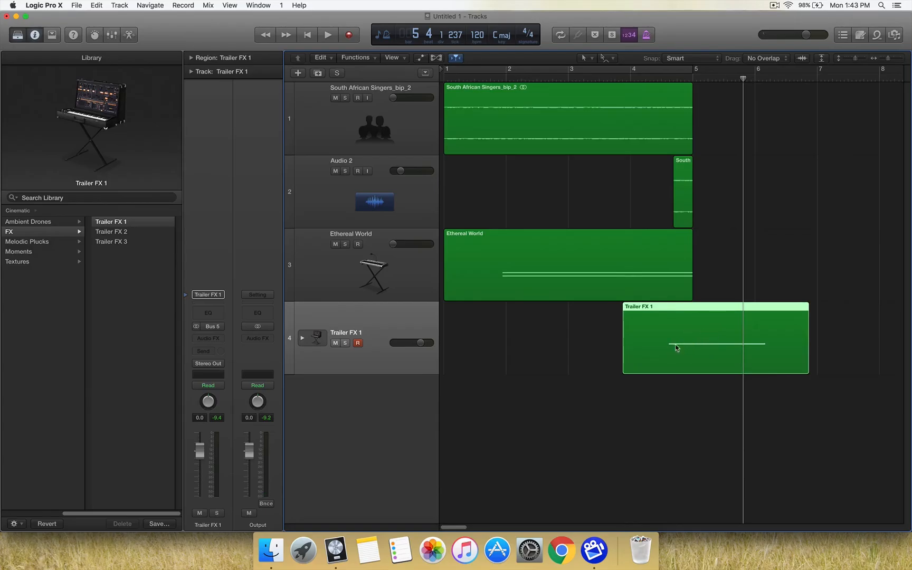
Draw Trailer FX 1 volume automation rising from -∞ dB at bar 1 to -0.2 dB in bar 4, then falling to -∞ dB late in bar 5.
key(a)
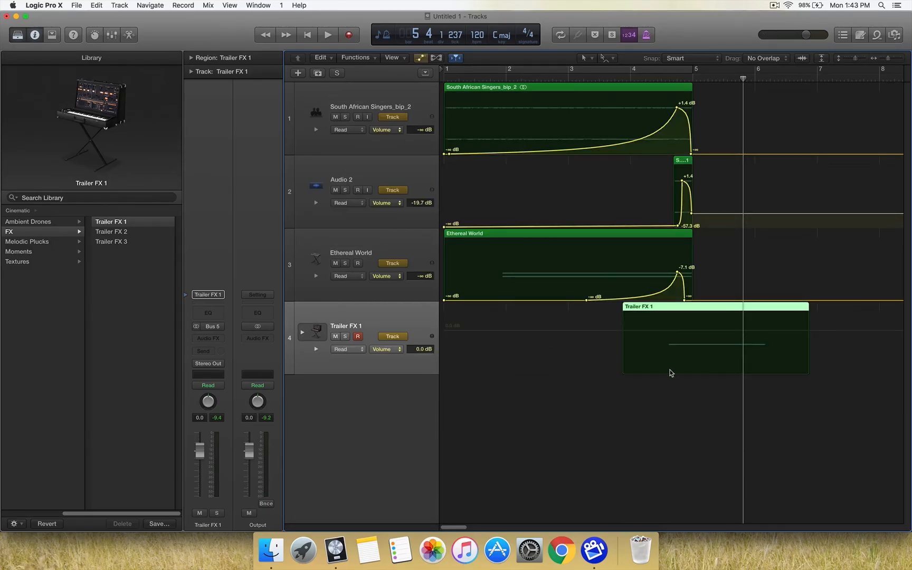
drag(678, 335, 686, 413)
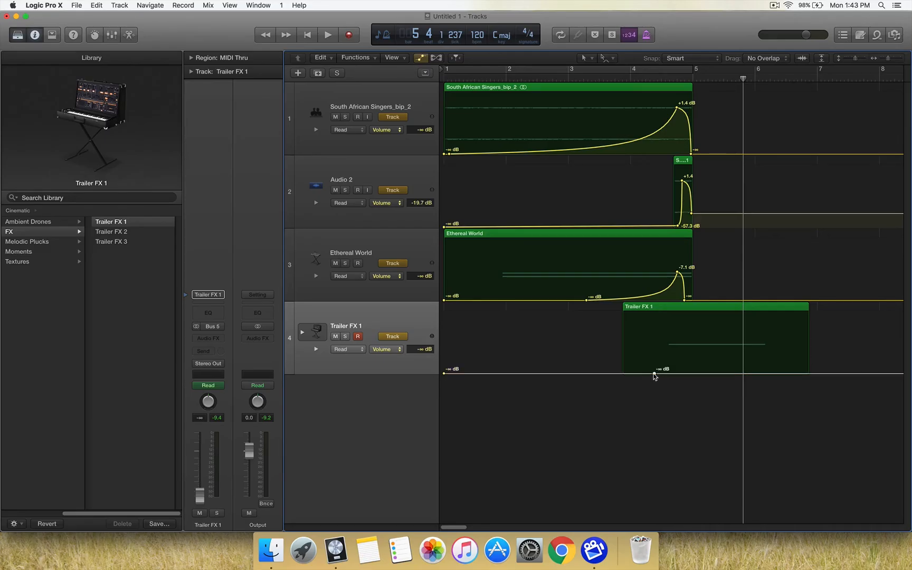
drag(654, 373, 654, 330)
click(747, 331)
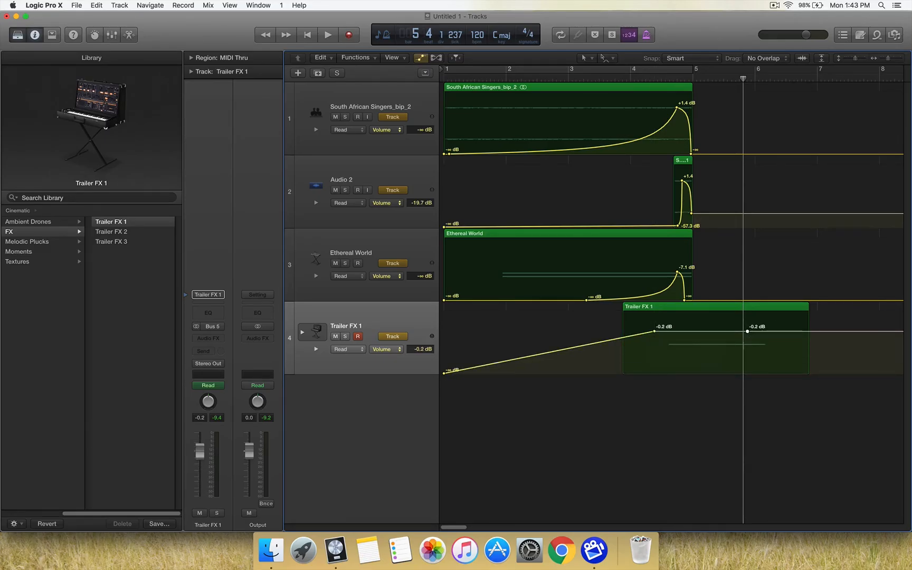
drag(747, 331, 743, 456)
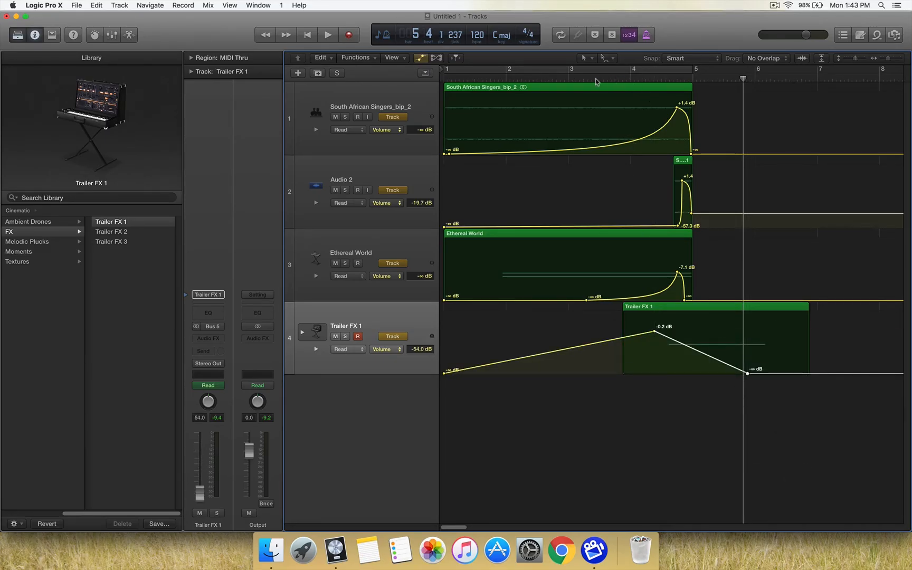
Play all four tracks from the start past the bar 5 transition, stop playback and hide the automation.
click(459, 78)
key(space)
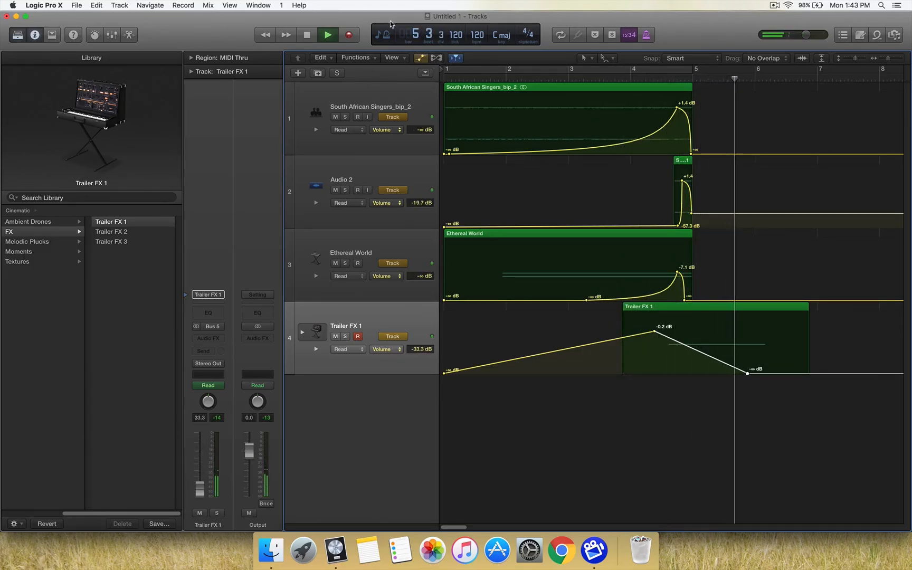
click(326, 35)
click(421, 332)
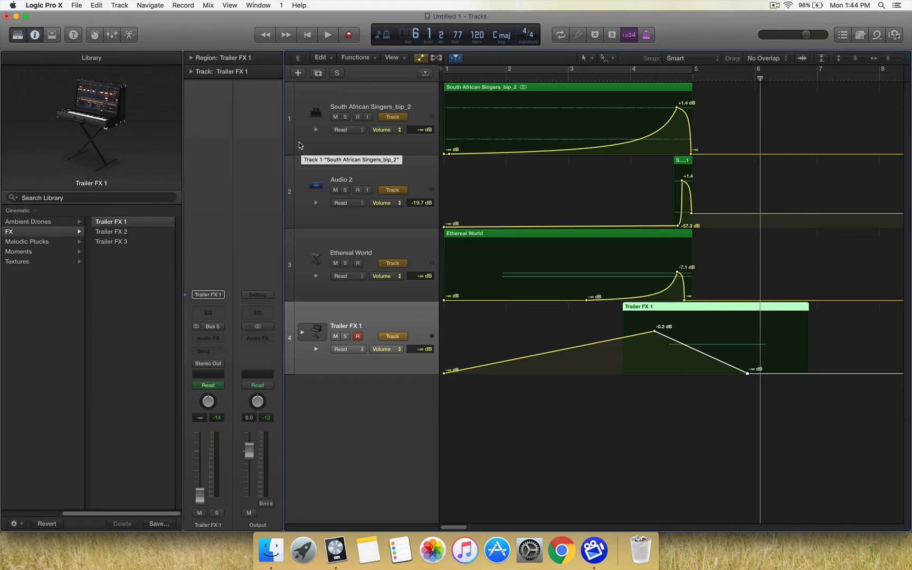
click(422, 59)
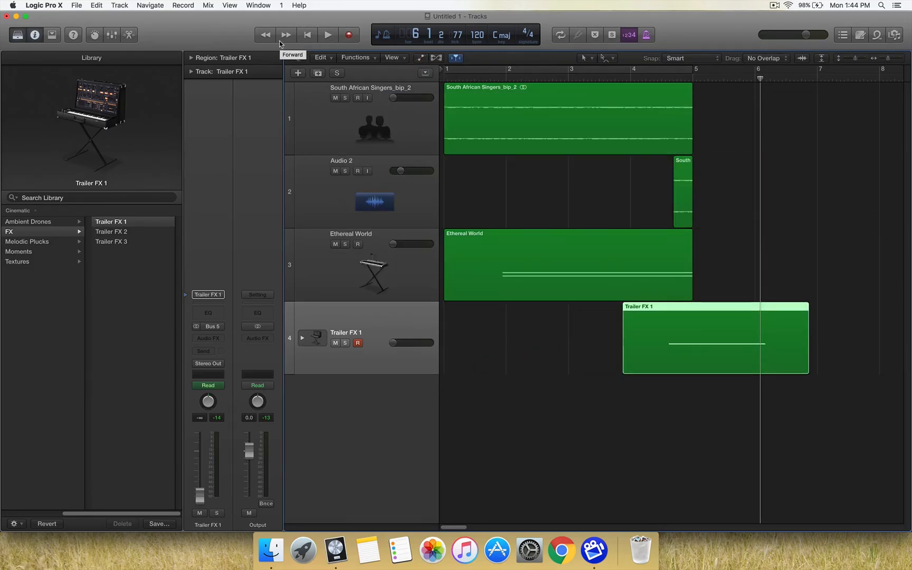